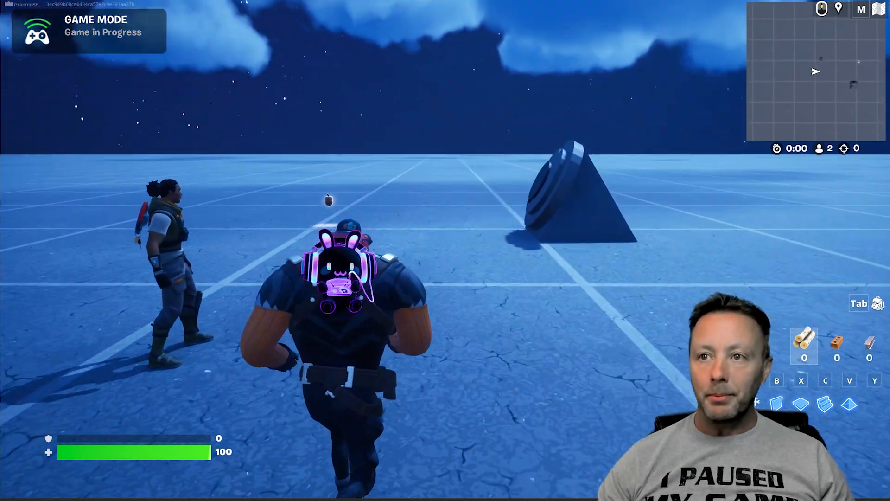
Step: Pick up the acorn, turn around, and walk up to the round target until Interact appears
key("e")
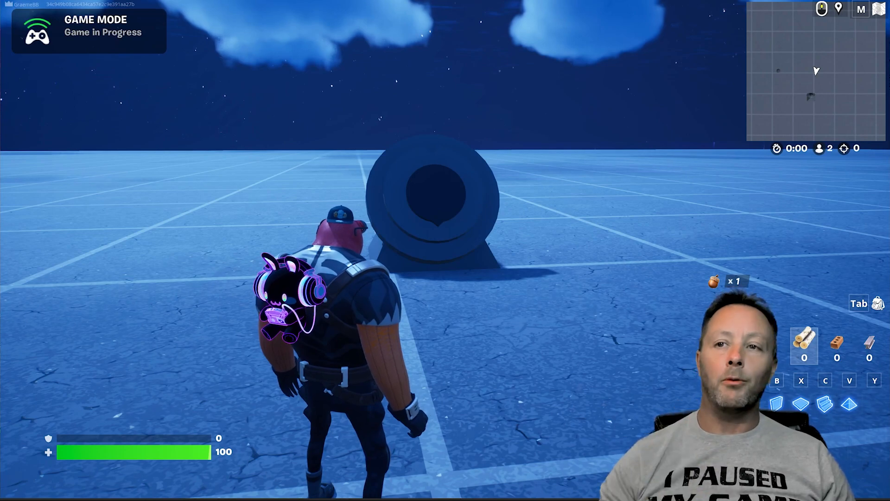
key("s")
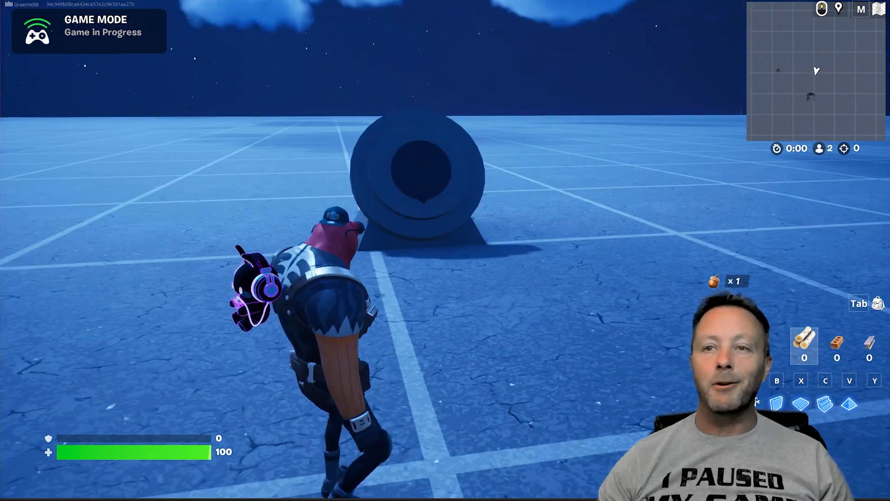
key("w")
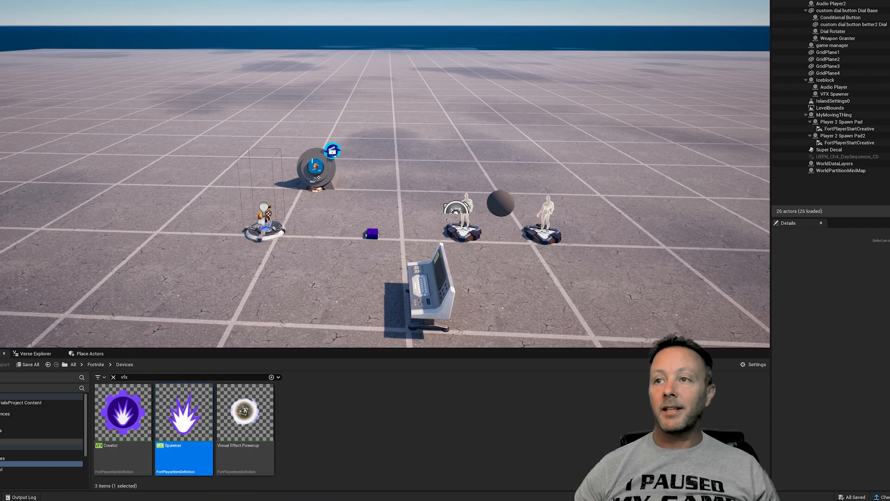
key("f")
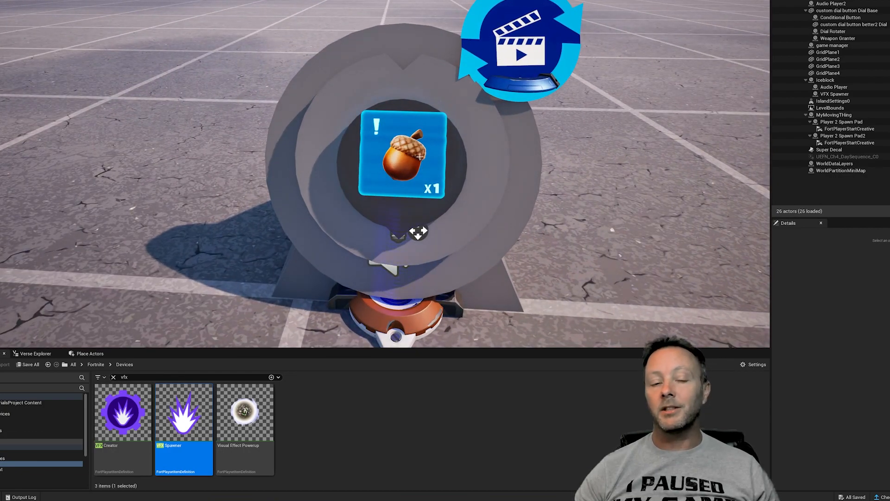
key("Right")
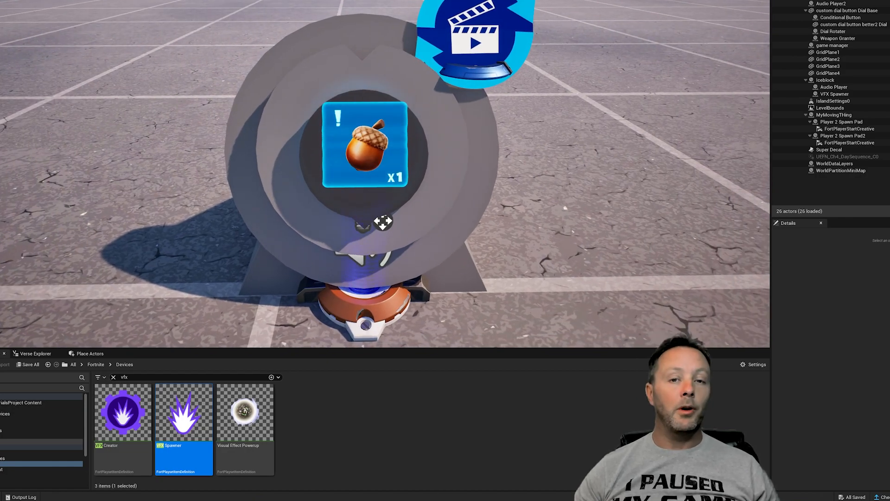
key("Right")
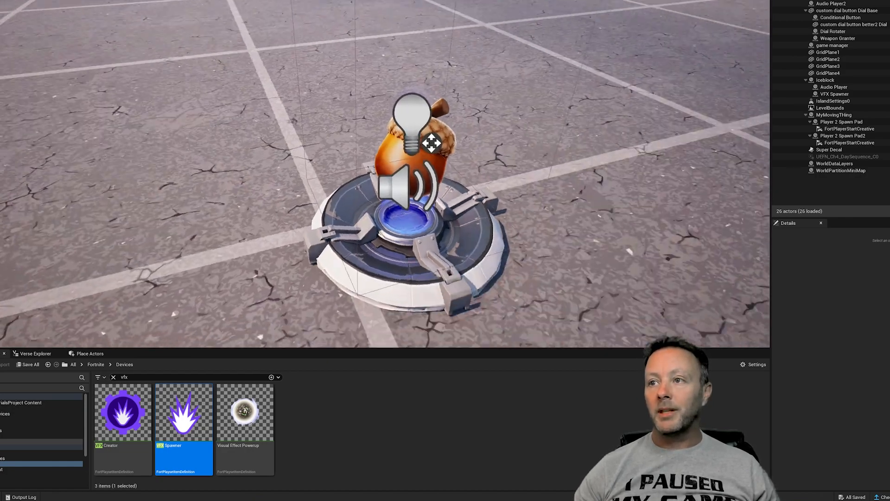
key("Right")
key("Down")
key("Left")
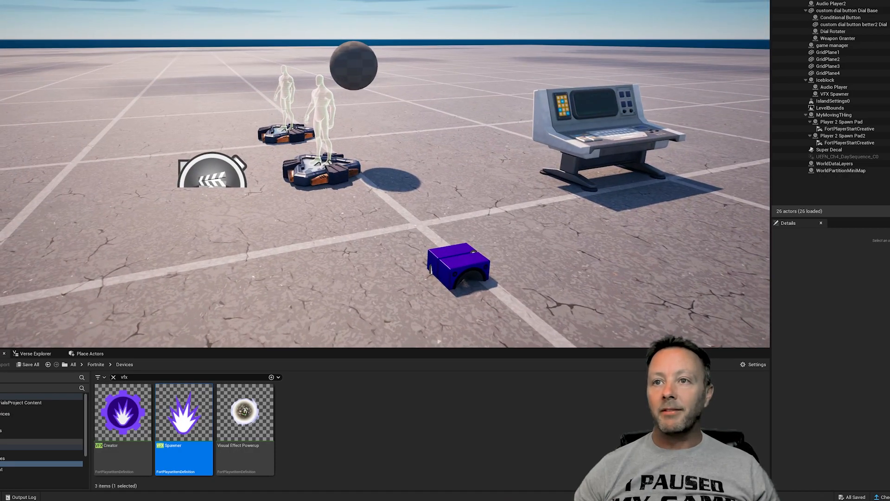
key("Up")
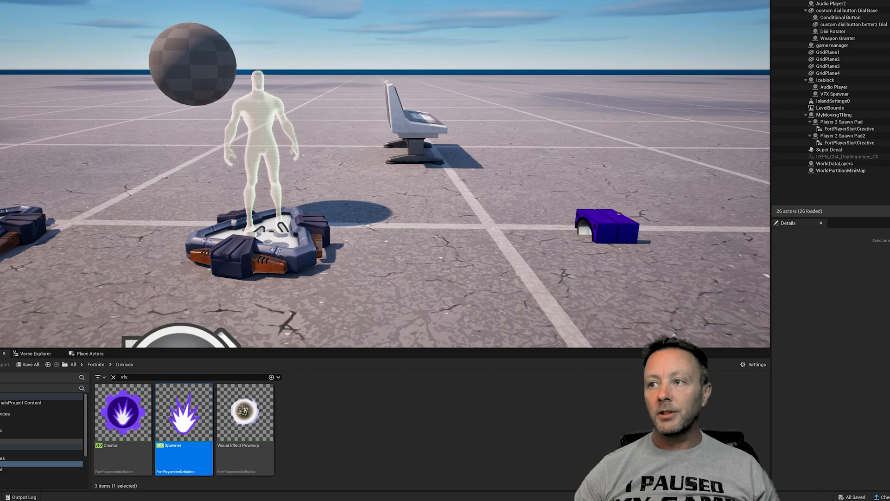
key("Right")
key("Up")
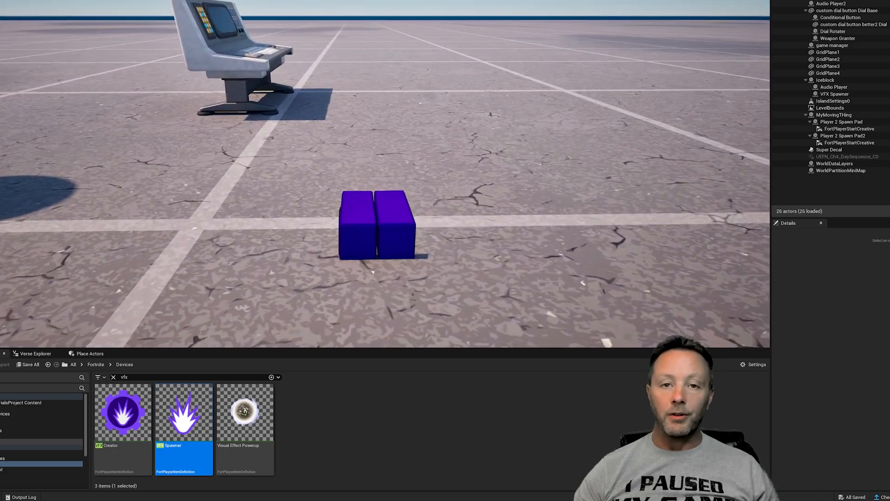
key("Down")
key("Left")
key("Right")
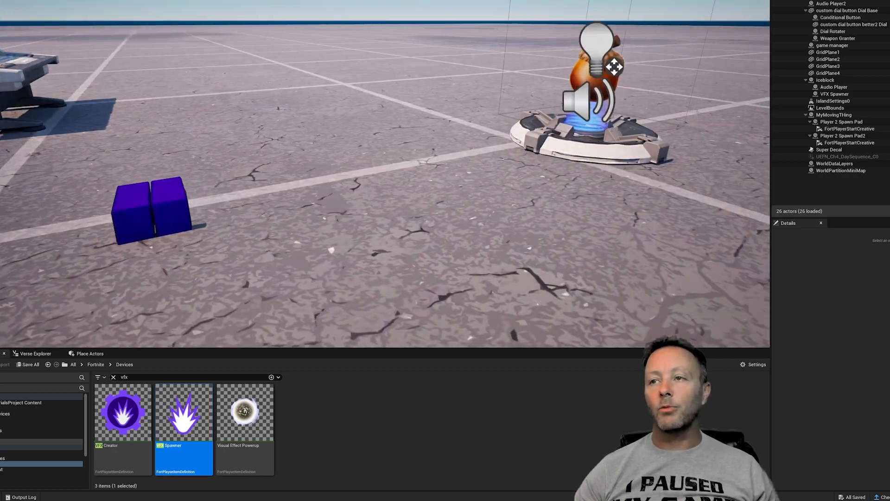
key("Left")
key("Up")
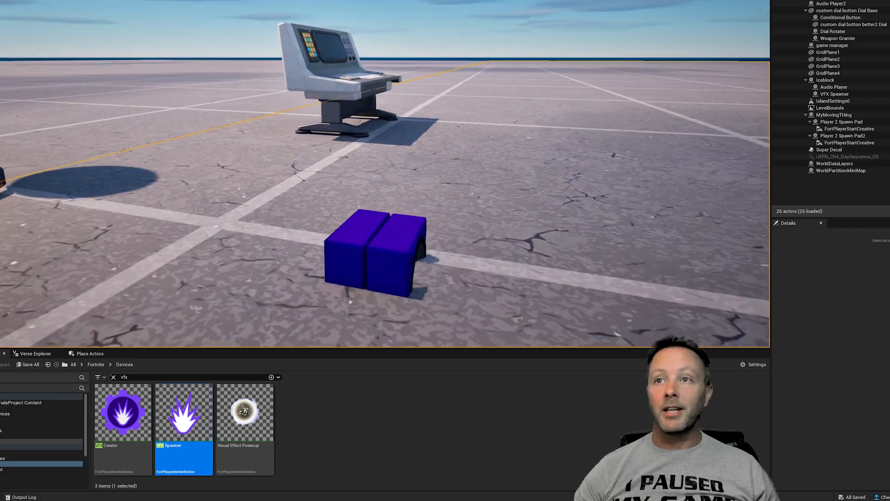
key("Up")
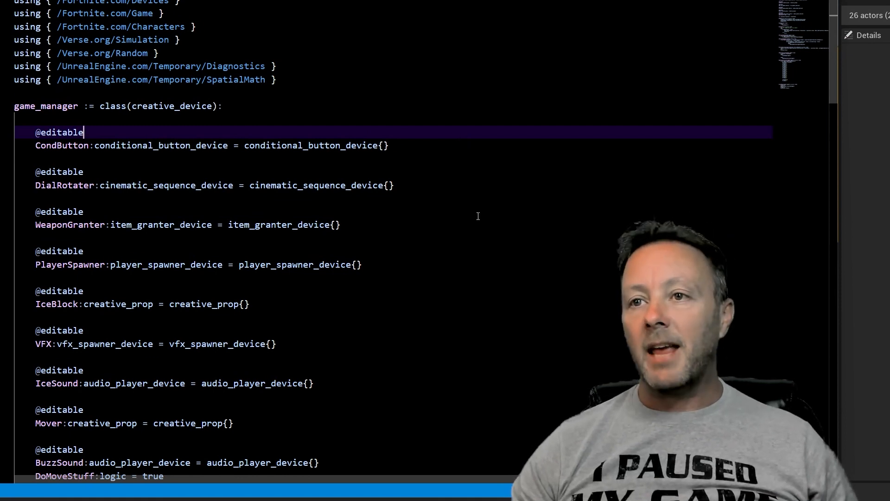
scroll(349, 183, "down", 7)
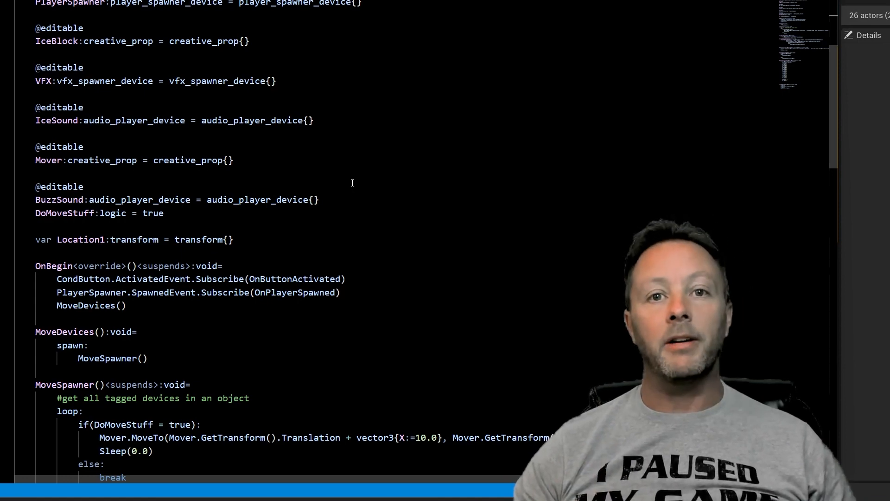
scroll(353, 183, "down", 4)
scroll(359, 188, "down", 7)
scroll(363, 190, "down", 4)
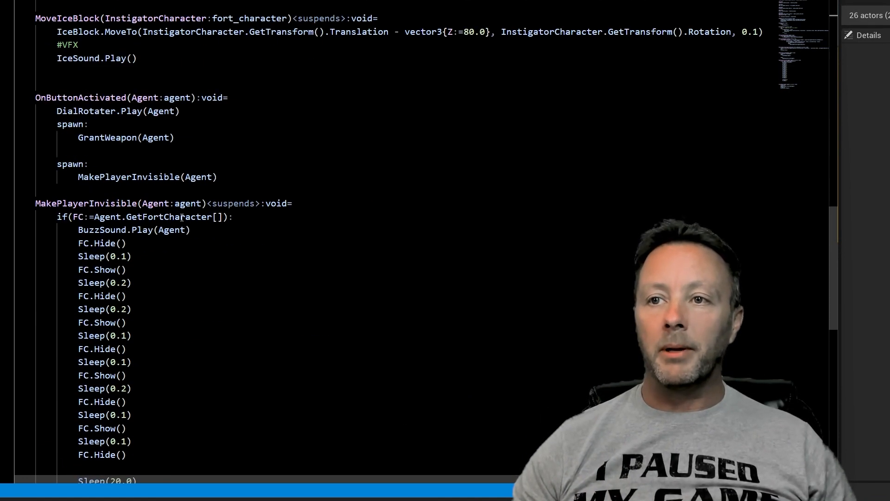
left_click_drag(243, 219, 61, 217)
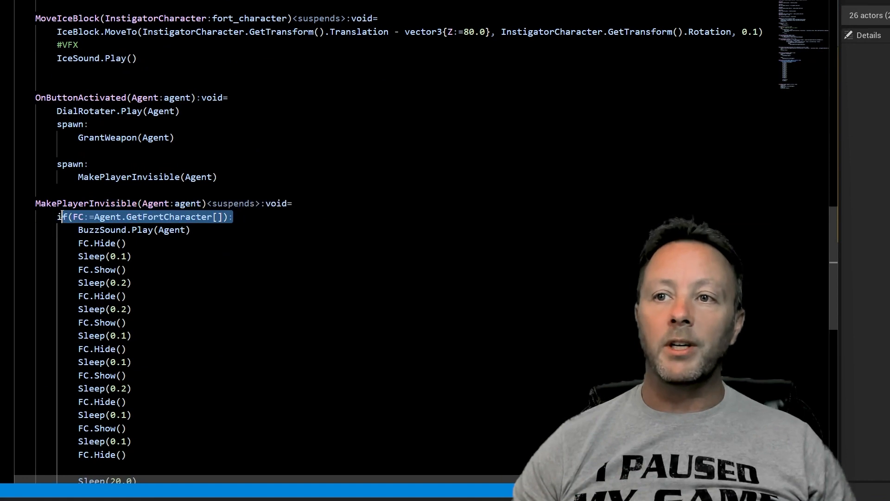
left_click_drag(149, 243, 82, 243)
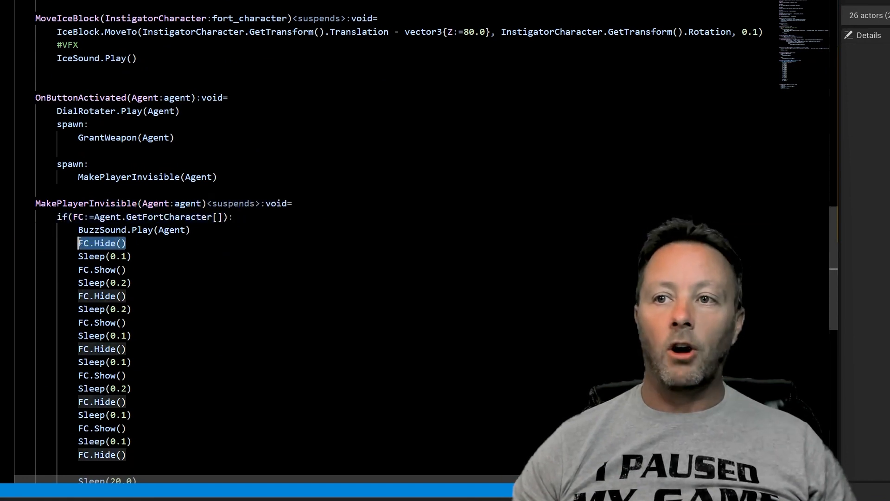
scroll(155, 240, "down", 3)
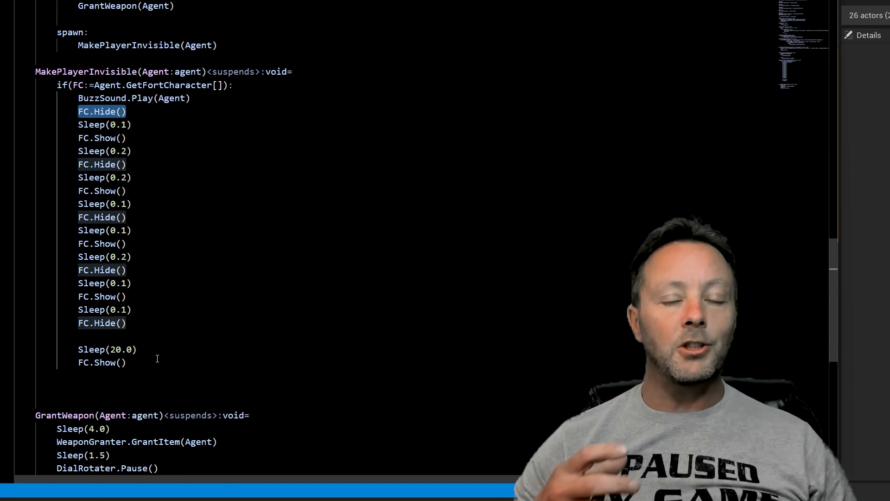
left_click_drag(147, 322, 79, 111)
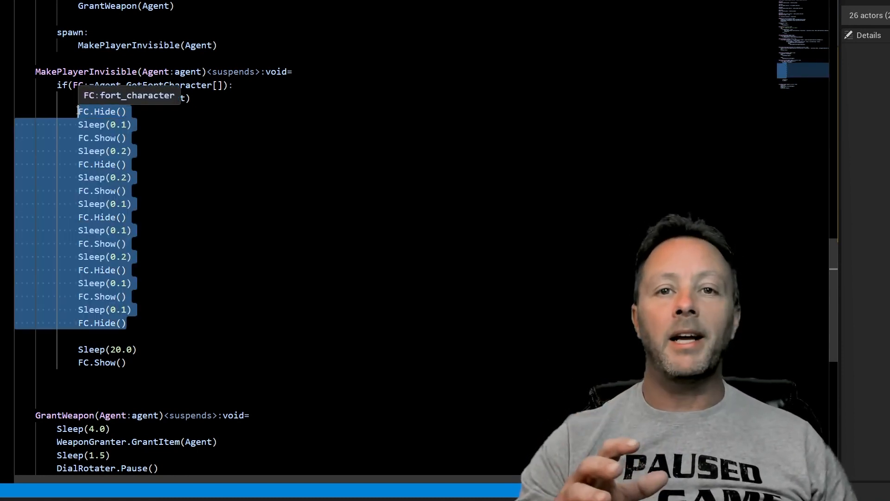
left_click(132, 124)
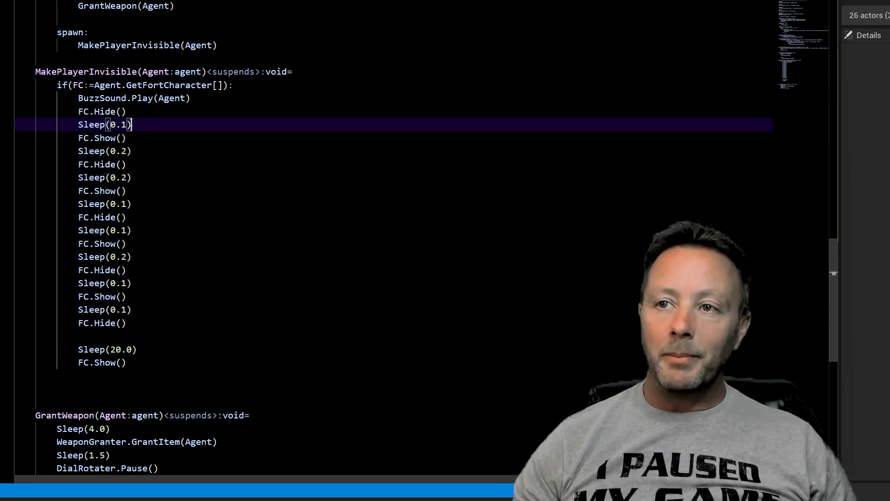
left_click_drag(132, 125, 98, 112)
left_click_drag(133, 322, 88, 98)
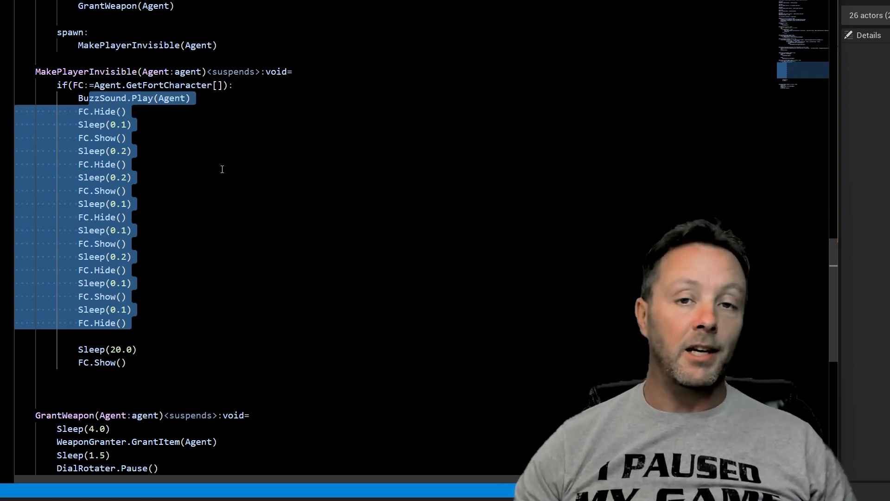
left_click(184, 212)
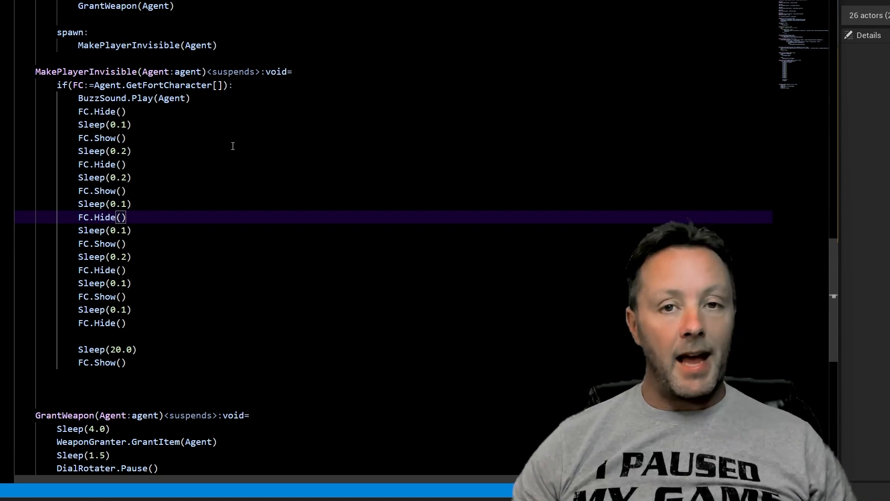
left_click_drag(36, 71, 134, 72)
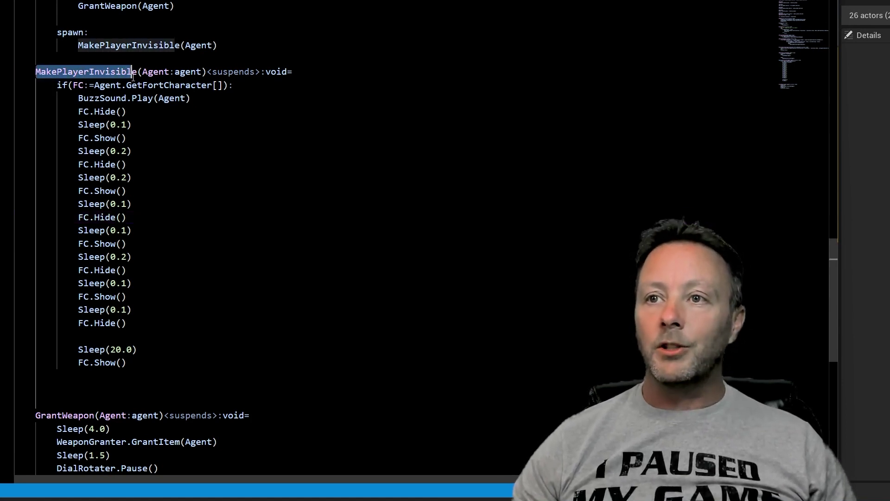
scroll(216, 250, "up", 5)
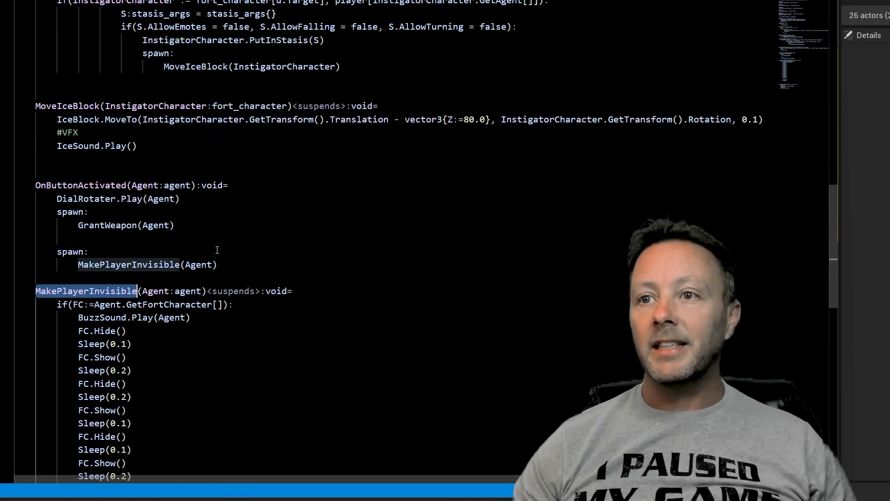
Step: Review the OnButtonActivated handler and the button subscription line in OnBegin
left_click_drag(223, 256, 58, 186)
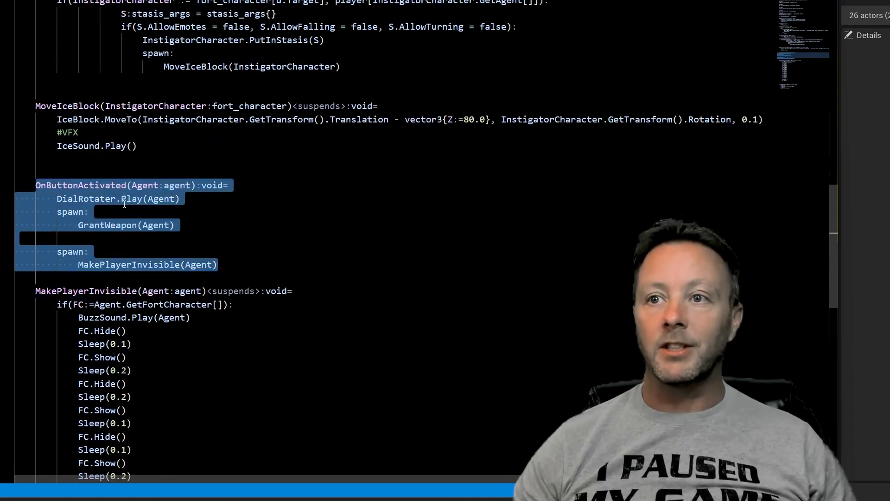
left_click(102, 185)
scroll(253, 269, "up", 7)
scroll(253, 269, "up", 5)
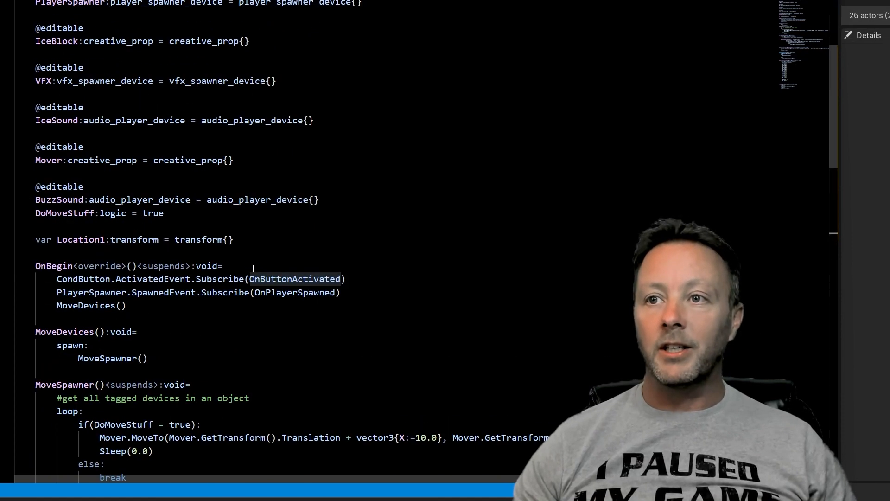
left_click_drag(346, 279, 112, 266)
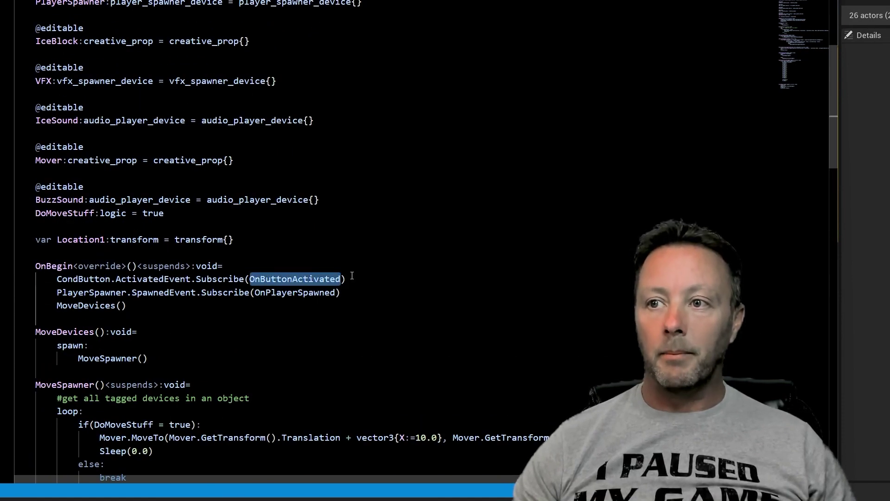
Step: Highlight CondButton and the OnButtonActivated handler name on the ActivatedEvent subscription
double_click(103, 279)
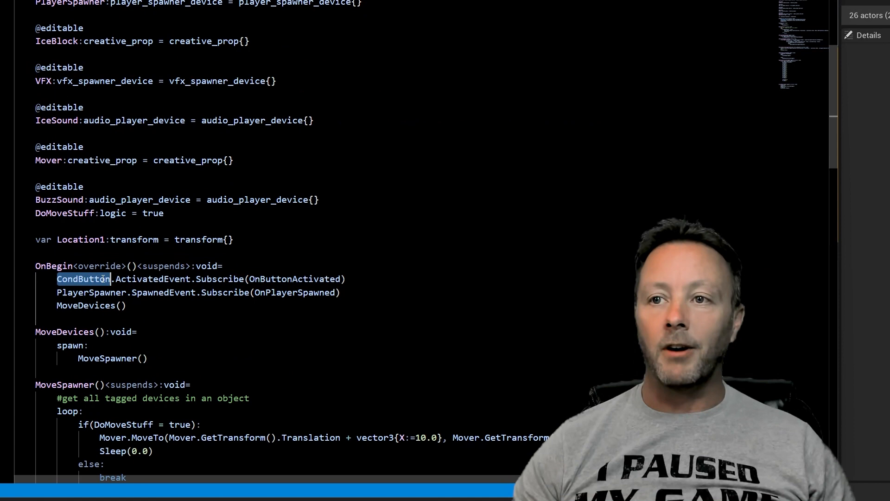
left_click(143, 279)
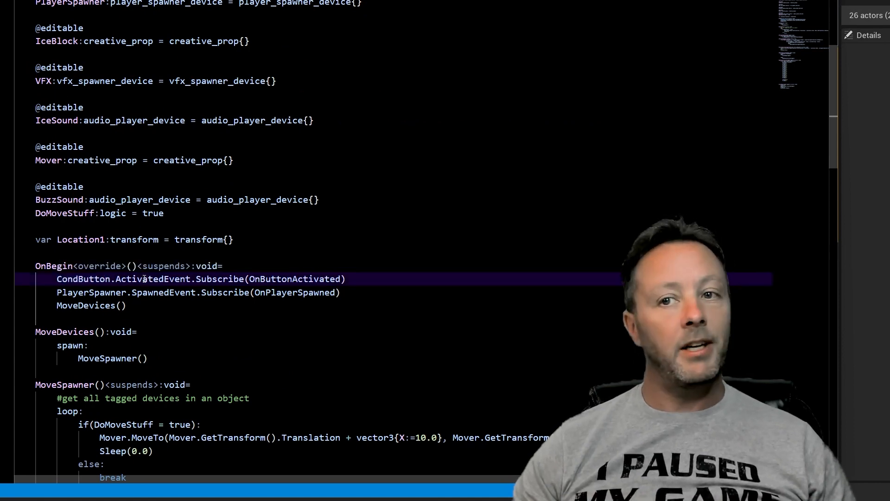
double_click(296, 279)
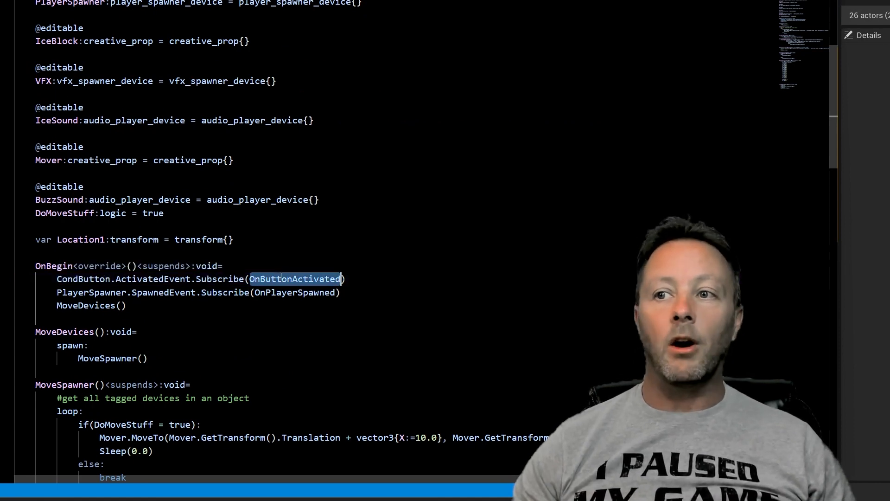
scroll(307, 292, "down", 5)
scroll(307, 293, "down", 8)
scroll(307, 292, "down", 4)
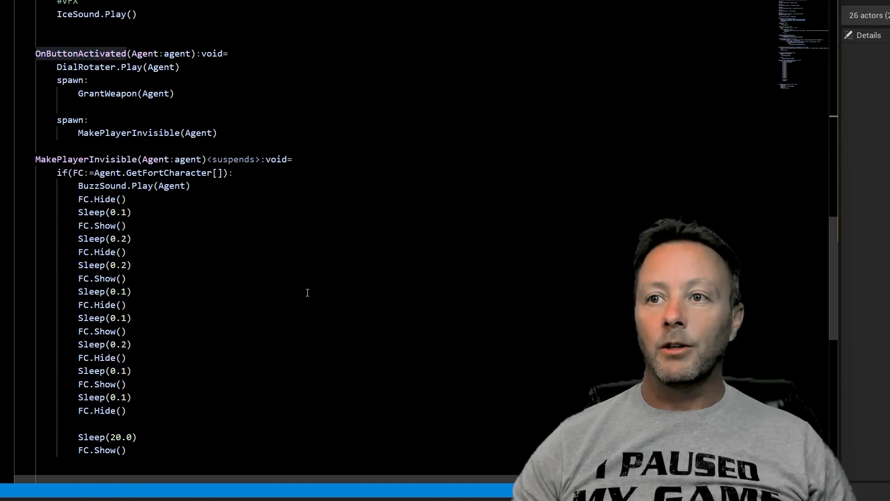
Step: Walk through OnButtonActivated: DialRotater call, spawned GrantWeapon and spawned MakePlayerInvisible
left_click_drag(35, 53, 141, 68)
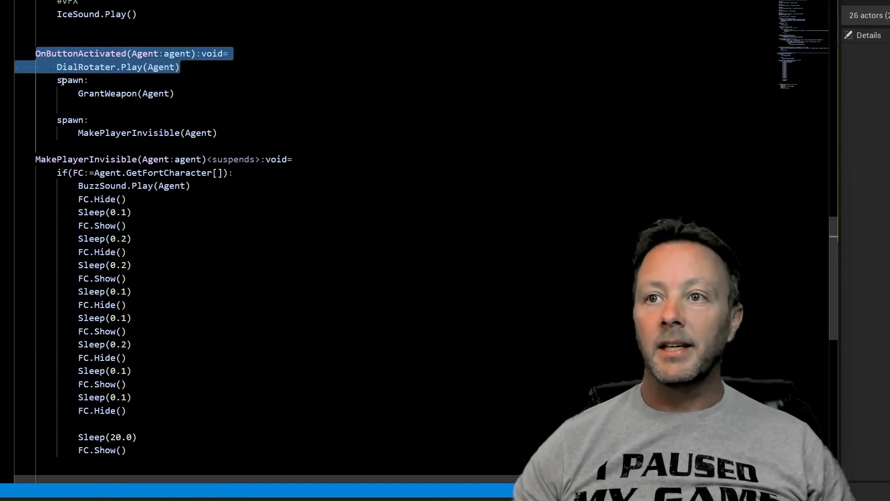
left_click_drag(57, 80, 176, 93)
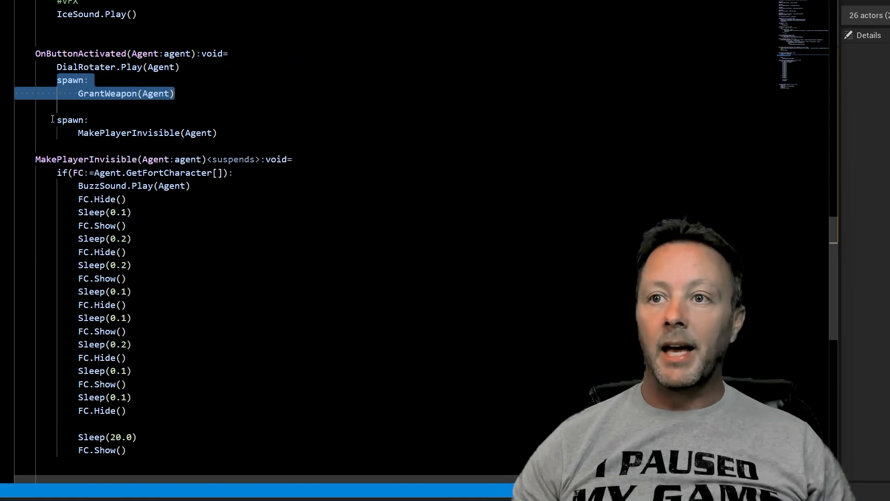
left_click_drag(53, 121, 218, 132)
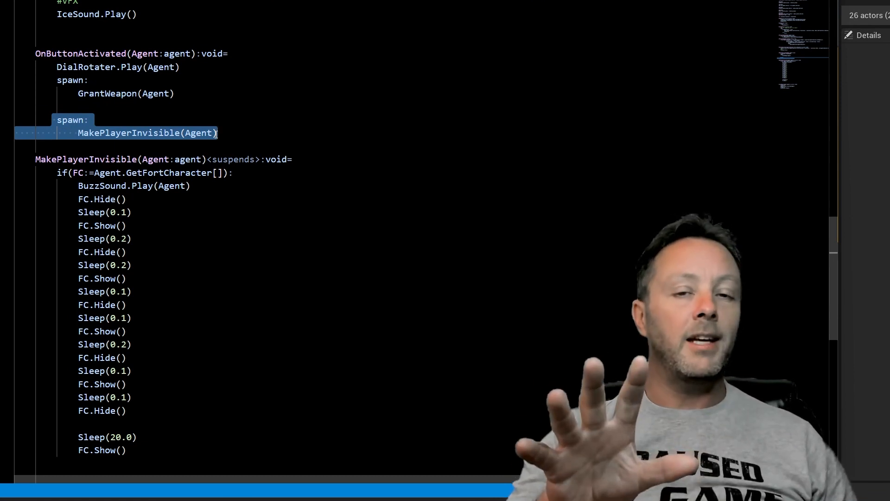
left_click(205, 158)
Step: Trace the MakePlayerInvisible header and its GetFortCharacter check line
left_click_drag(204, 159, 15, 158)
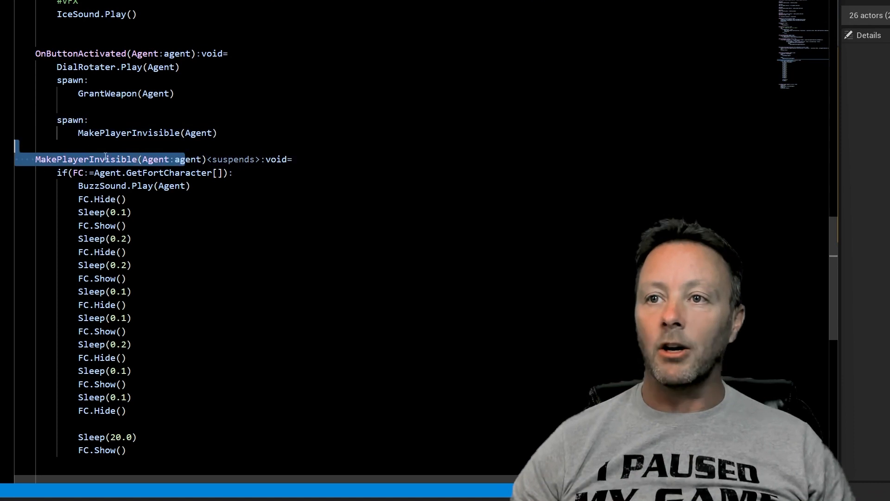
left_click(109, 158)
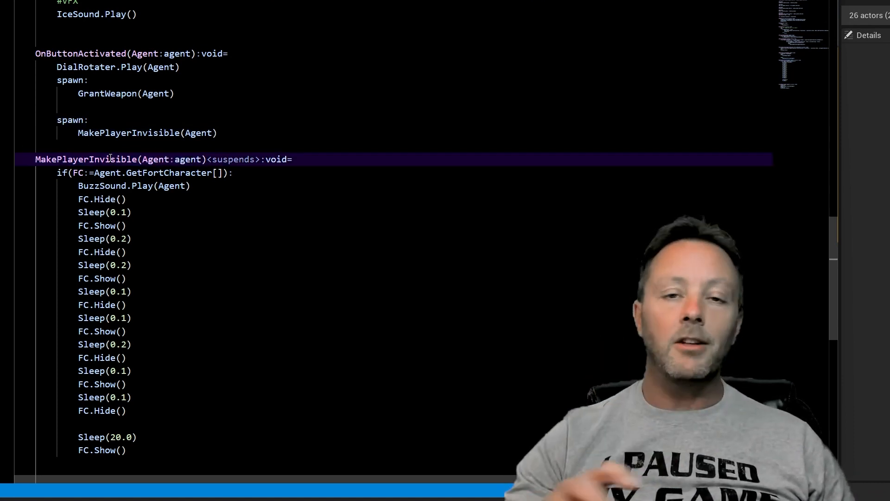
left_click_drag(53, 172, 224, 172)
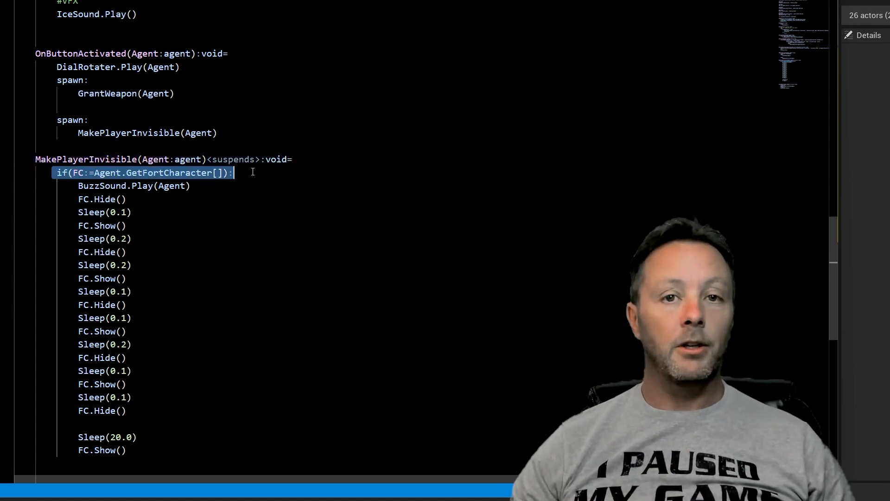
left_click(221, 173)
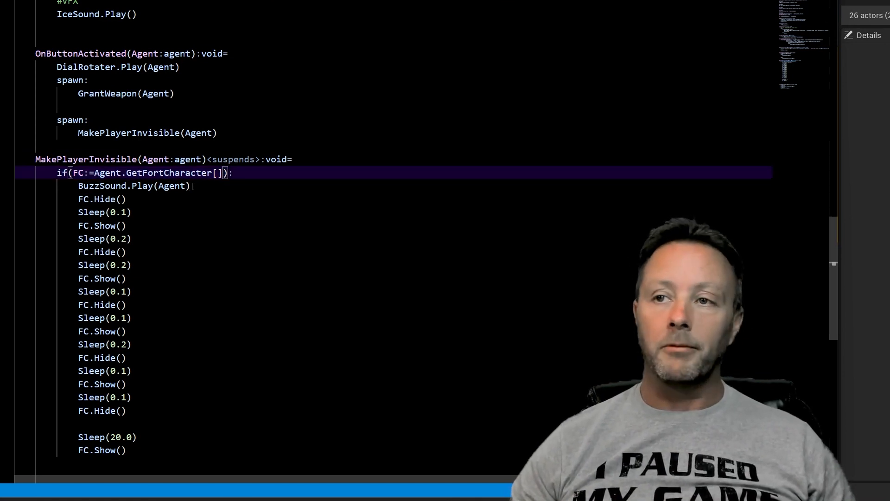
left_click_drag(57, 173, 248, 170)
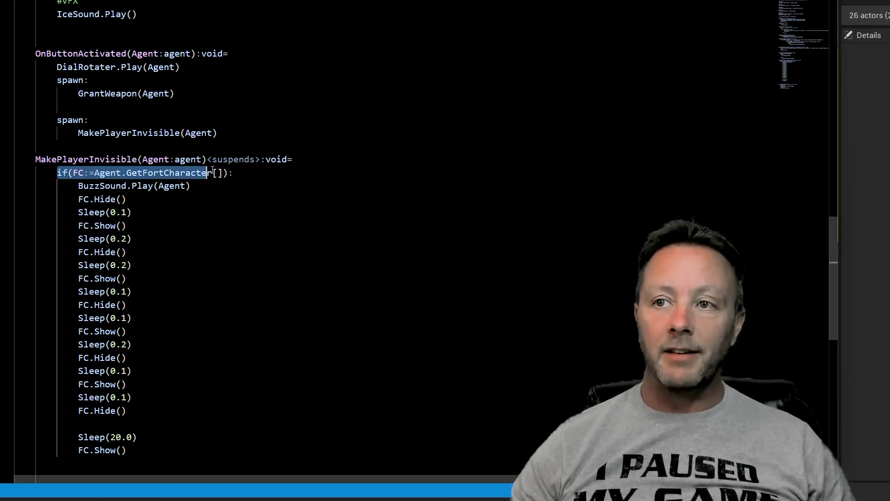
left_click(242, 172)
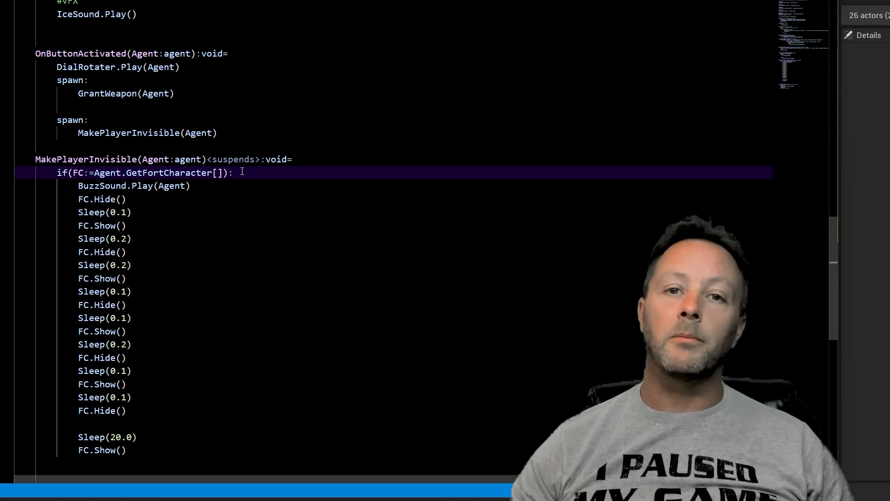
Step: Follow the BuzzSound.Play(Agent) call to the Audio Player2 buzzing sound device
left_click_drag(79, 186, 205, 187)
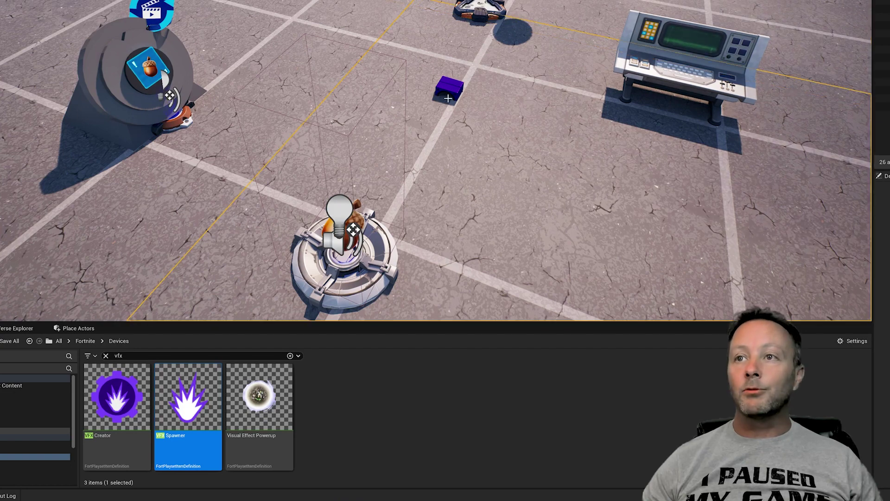
left_click(452, 88)
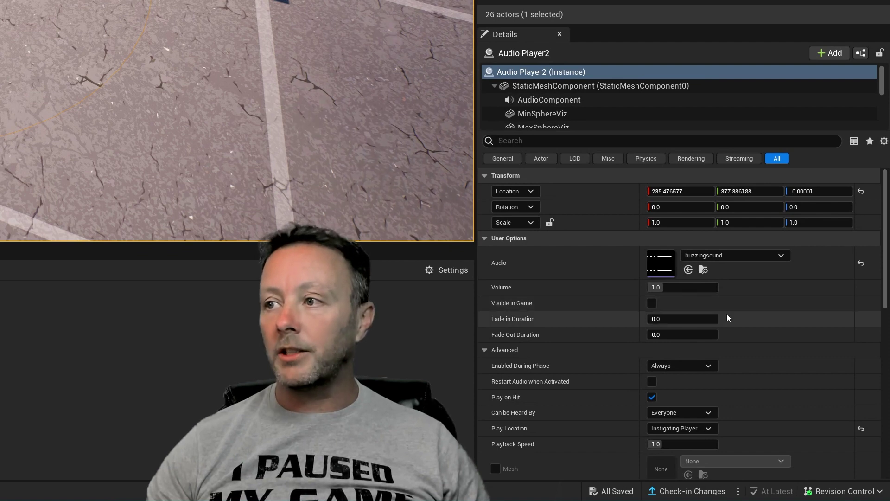
scroll(779, 332, "down", 2)
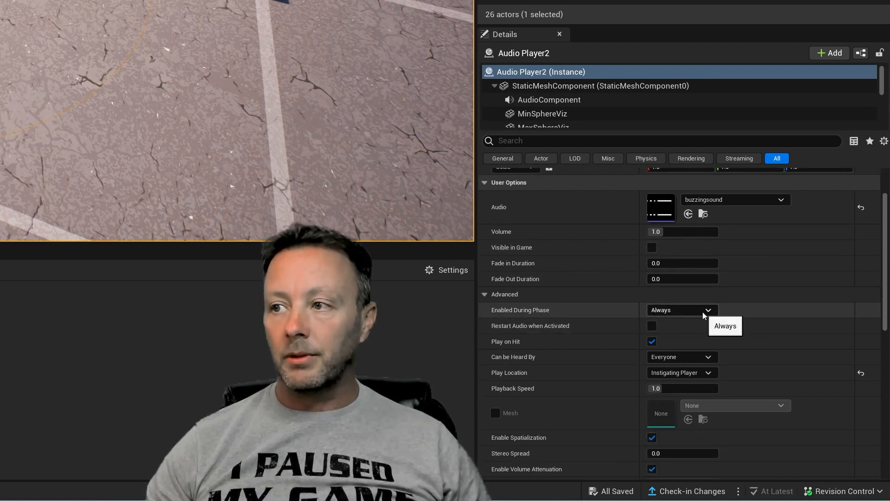
scroll(814, 311, "down", 2)
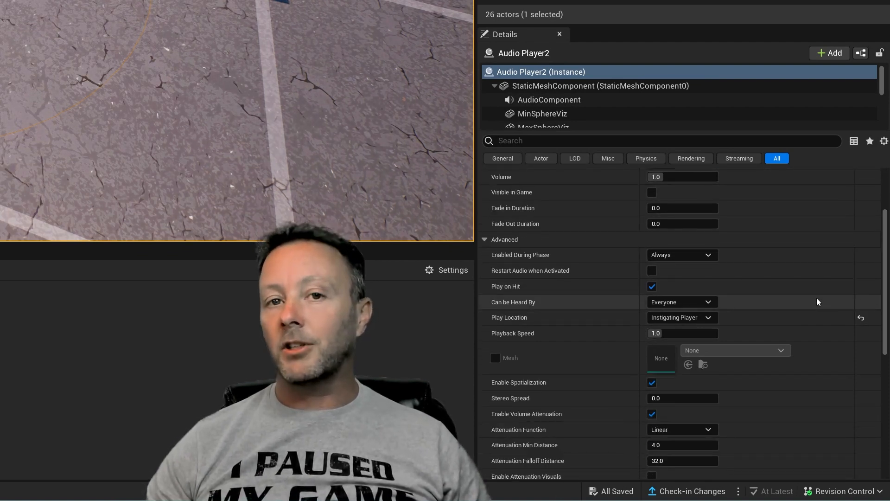
Step: Uncheck Play on Hit for the Audio Player2 buzzingsound device
left_click(652, 287)
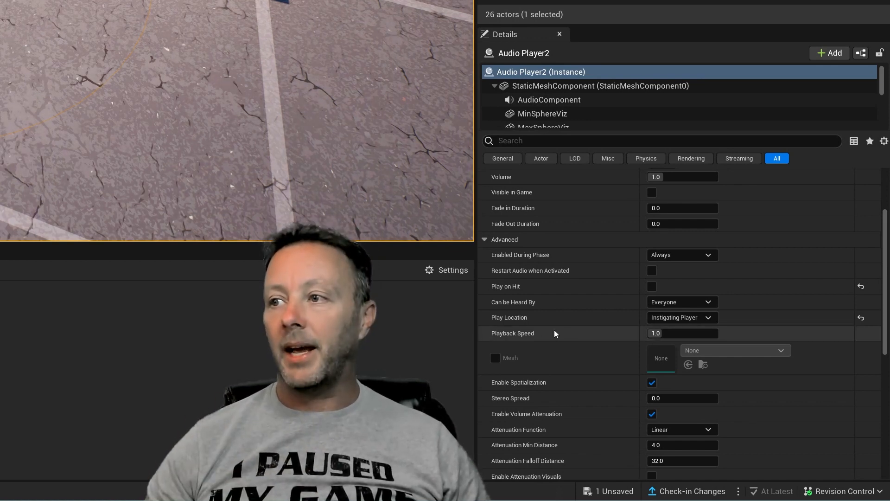
scroll(672, 337, "down", 2)
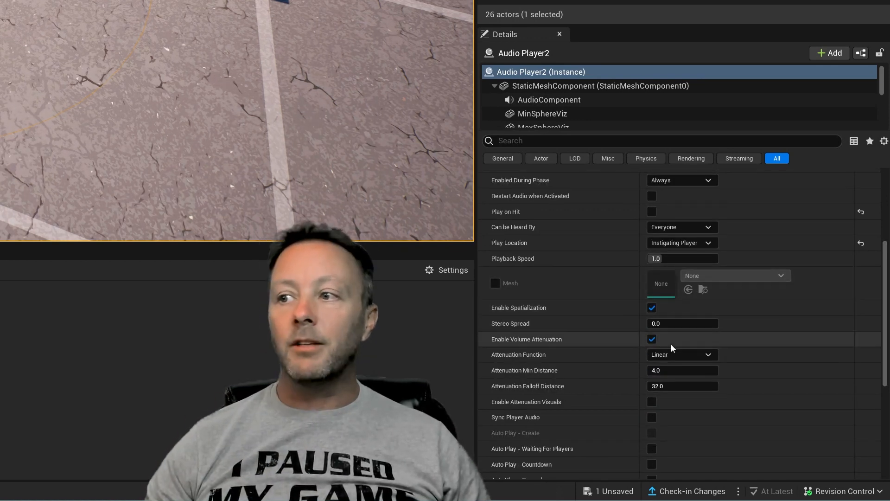
scroll(772, 313, "down", 3)
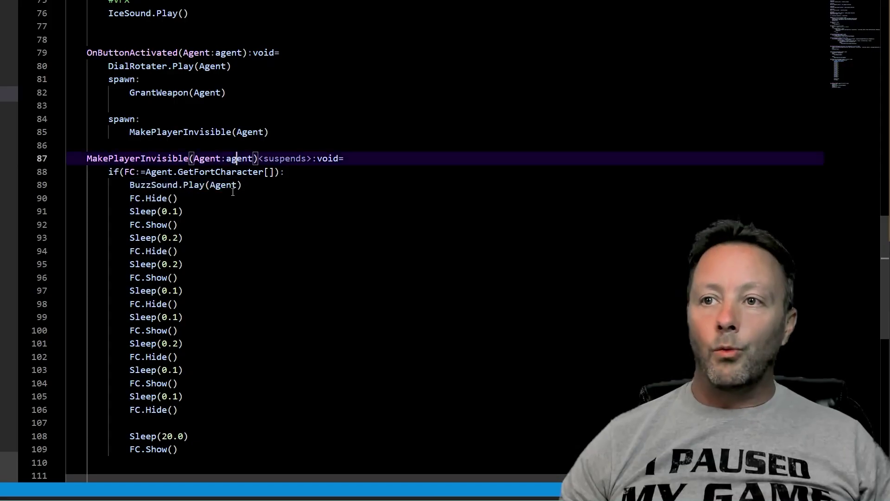
left_click(242, 185)
left_click_drag(241, 185, 179, 184)
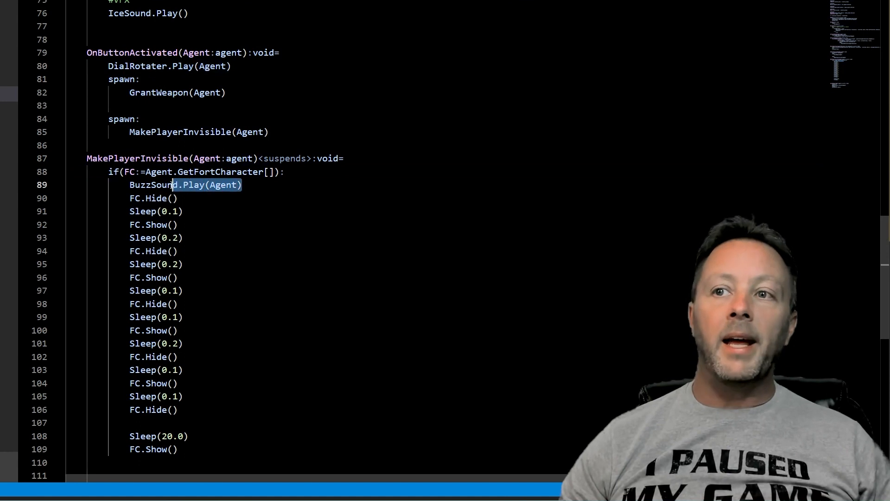
double_click(219, 184)
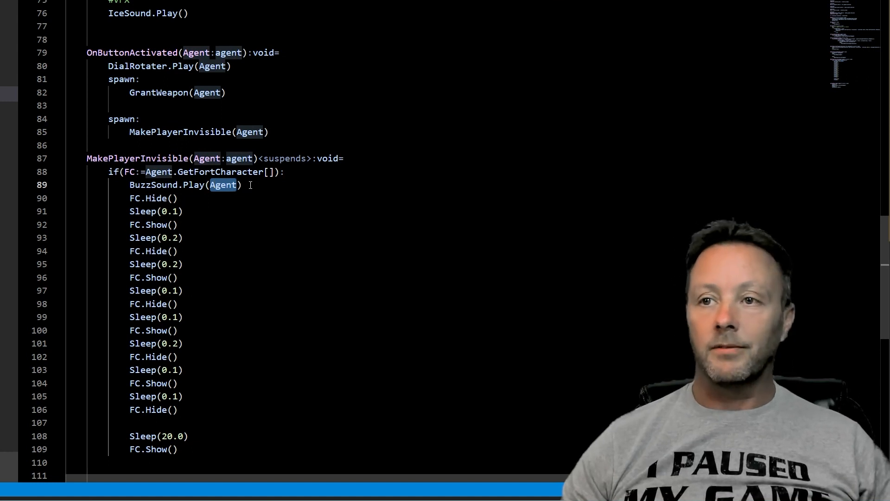
key("End")
mouse_move(130, 199)
left_mouse_down()
mouse_move(178, 198)
mouse_move(130, 211)
left_mouse_up()
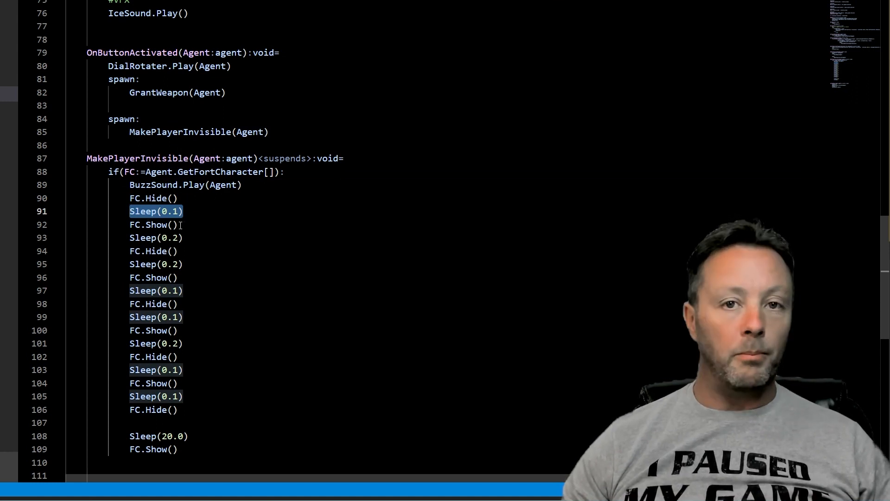
left_click_drag(180, 225, 133, 224)
left_click_drag(183, 238, 162, 237)
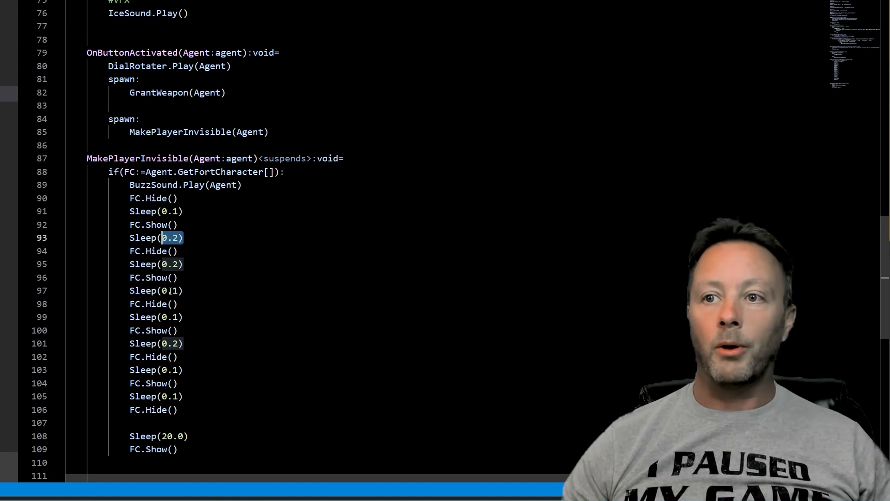
mouse_move(130, 257)
left_mouse_down()
mouse_move(178, 357)
mouse_move(177, 410)
mouse_move(152, 437)
mouse_move(125, 436)
left_mouse_up()
left_click(140, 423)
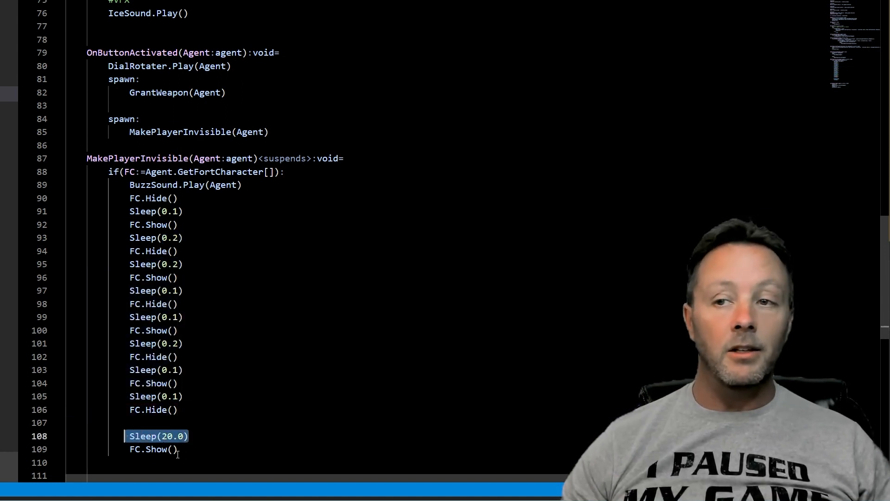
left_click_drag(178, 449, 129, 450)
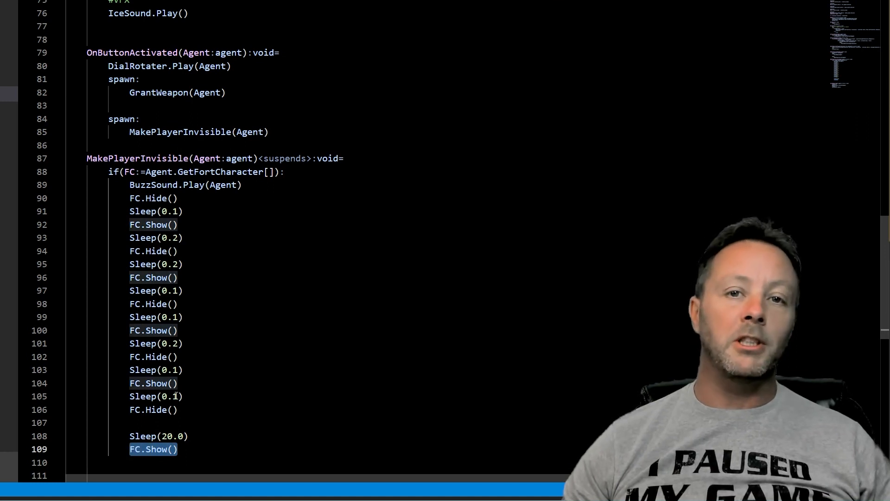
left_click(187, 450)
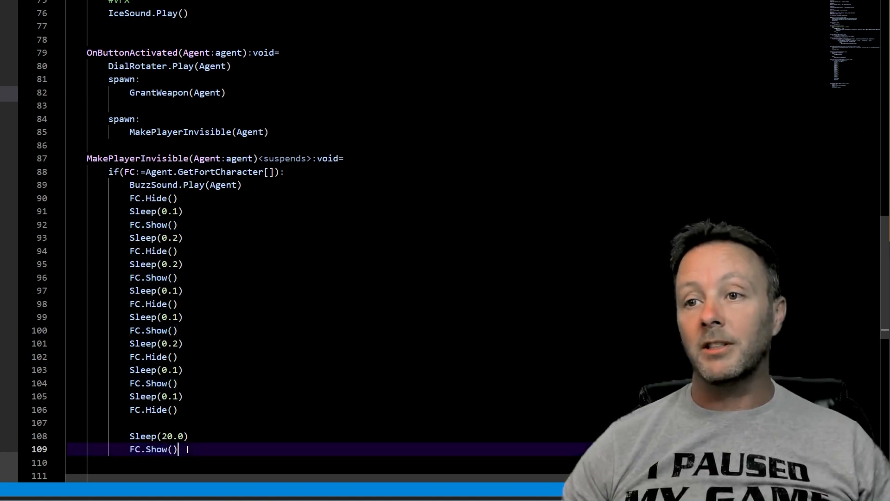
left_click_drag(187, 450, 230, 427)
scroll(59, 144, "down", 1)
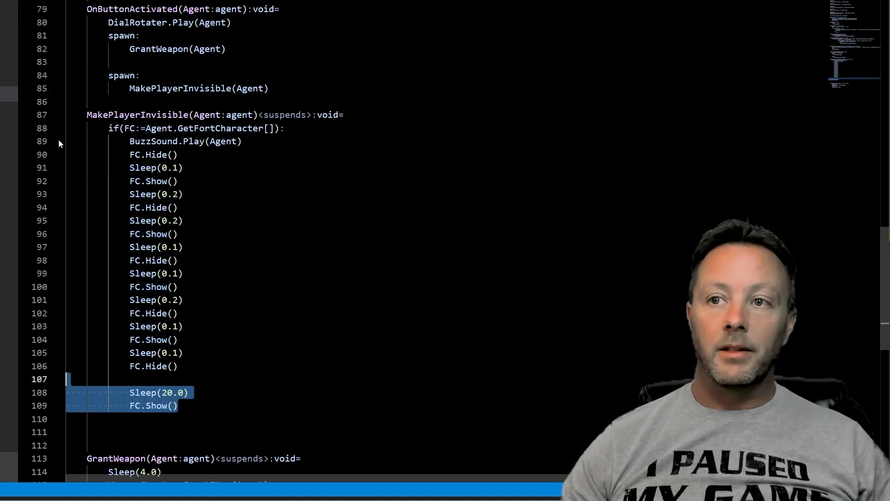
left_click(196, 398)
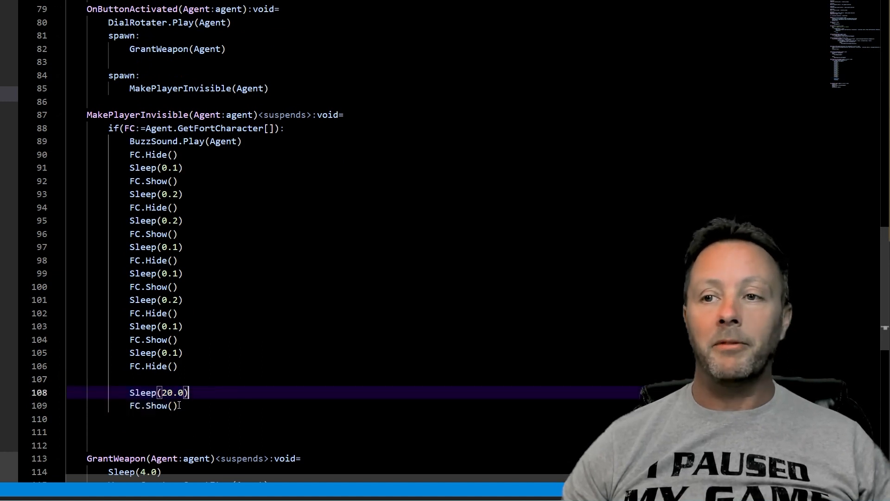
left_click_drag(180, 406, 129, 392)
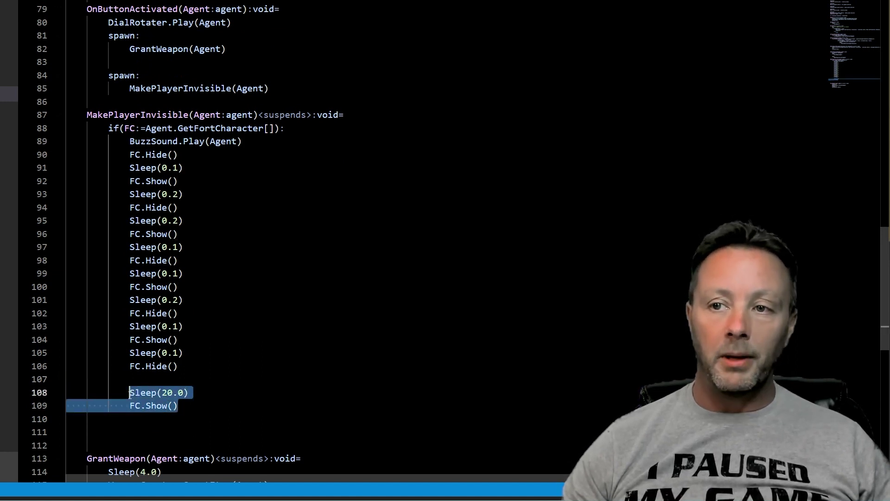
left_click(199, 391)
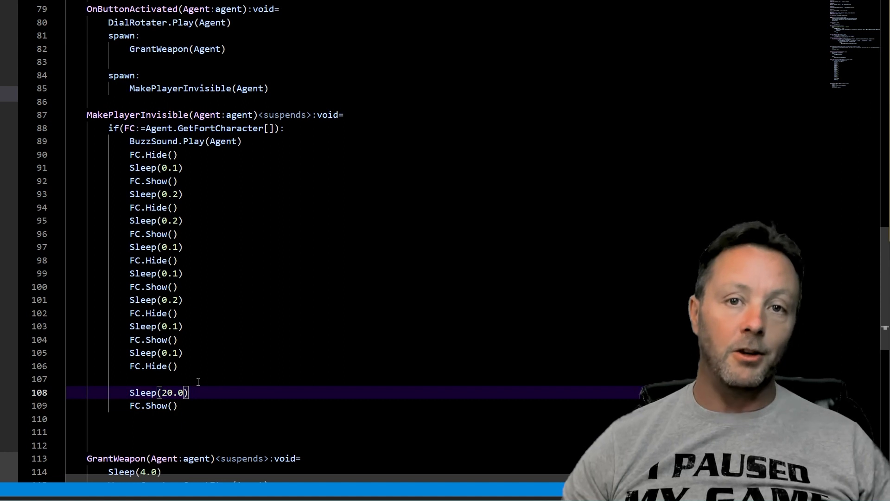
left_click_drag(179, 366, 130, 155)
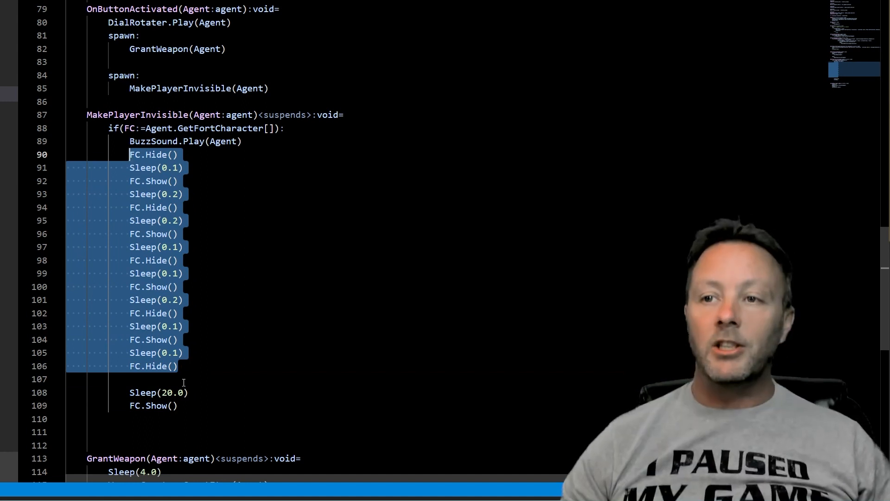
left_click(188, 407)
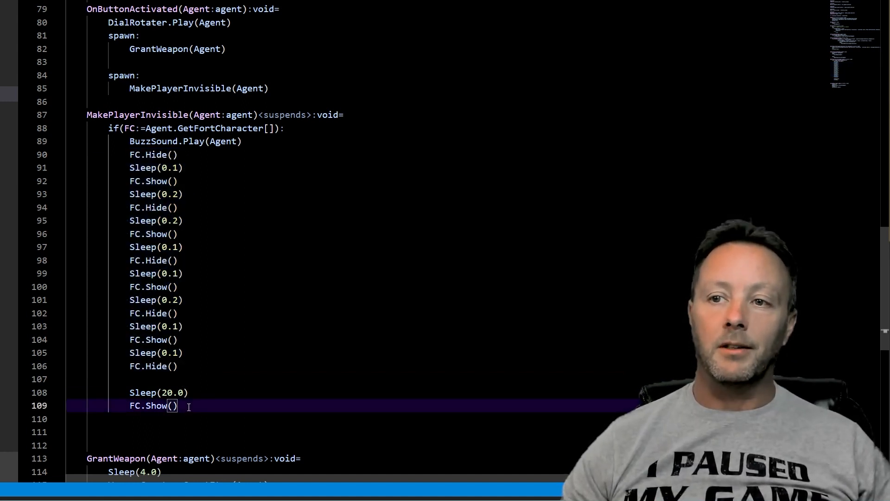
scroll(199, 398, "up", 20)
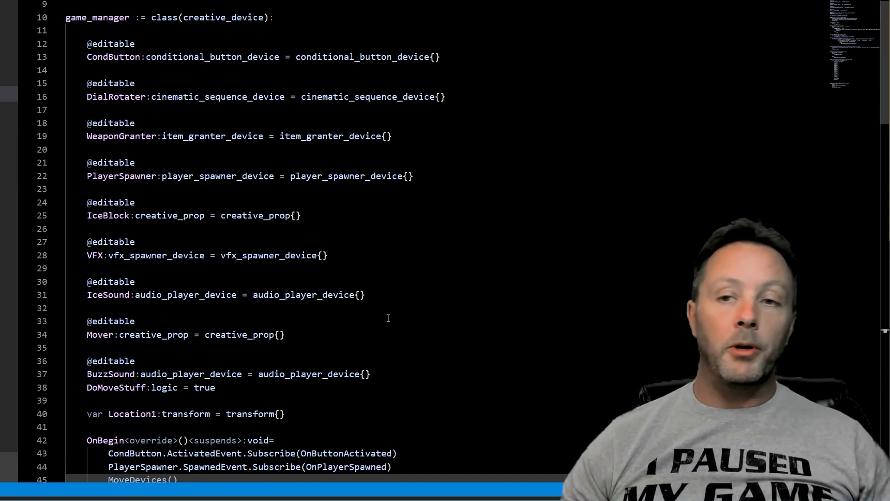
left_click_drag(87, 362, 145, 366)
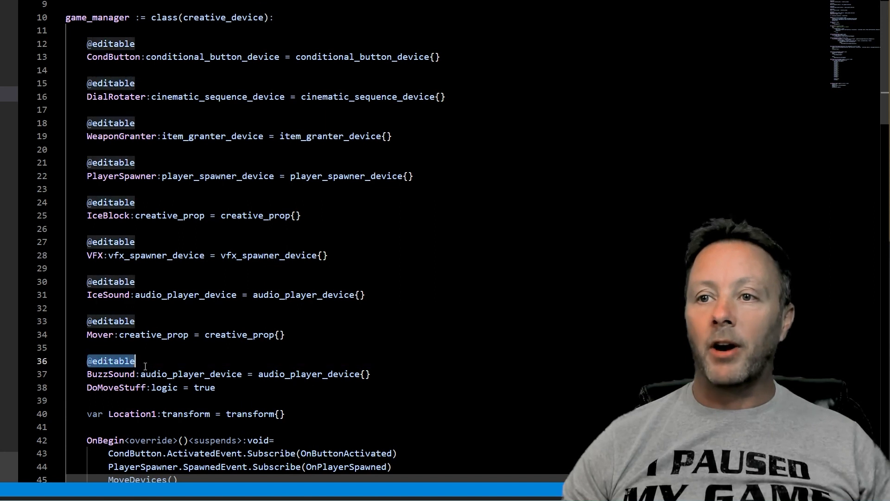
left_click_drag(88, 375, 380, 375)
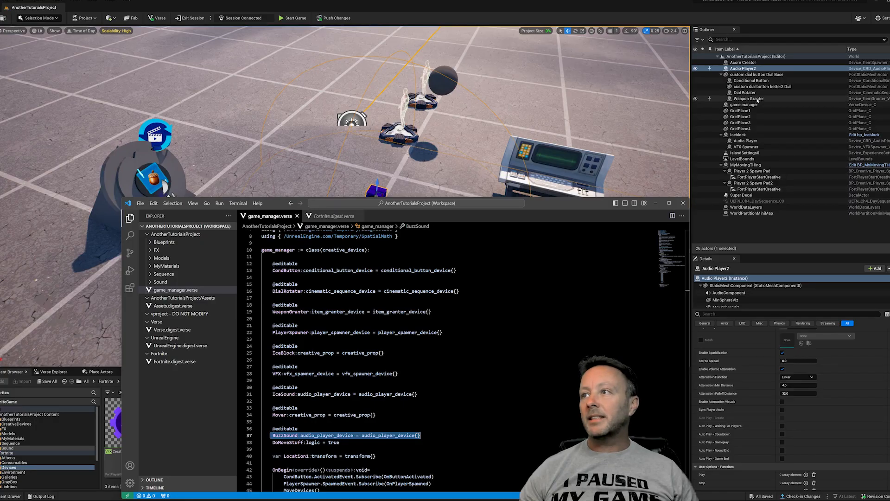
left_click(744, 104)
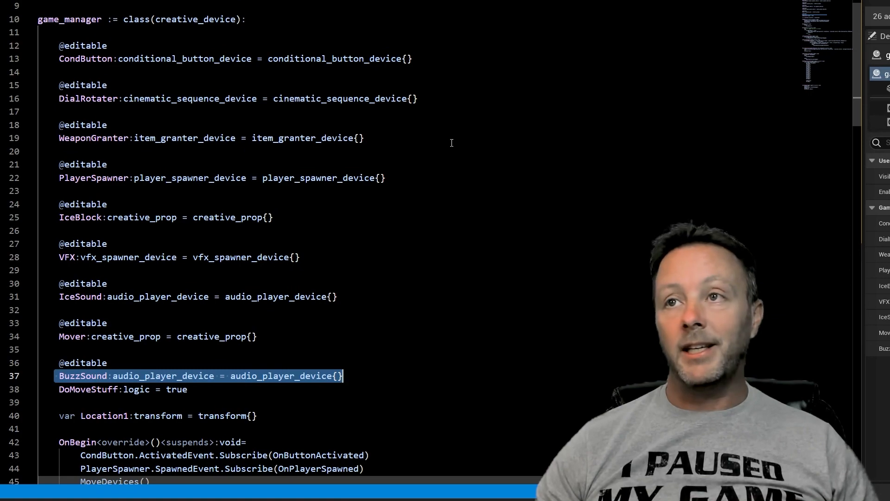
scroll(452, 143, "down", 7)
scroll(434, 151, "down", 10)
scroll(434, 151, "down", 5)
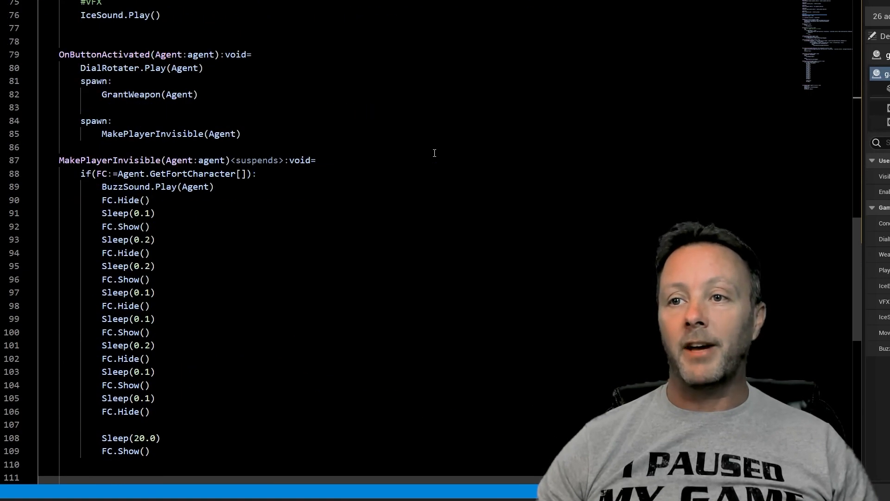
left_click_drag(102, 156, 152, 156)
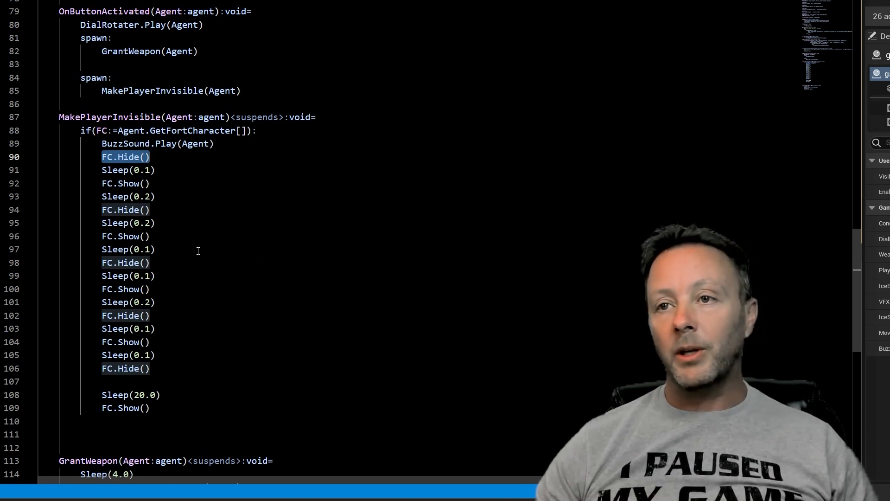
mouse_move(117, 157)
left_mouse_down()
mouse_move(151, 157)
mouse_move(102, 157)
left_mouse_up()
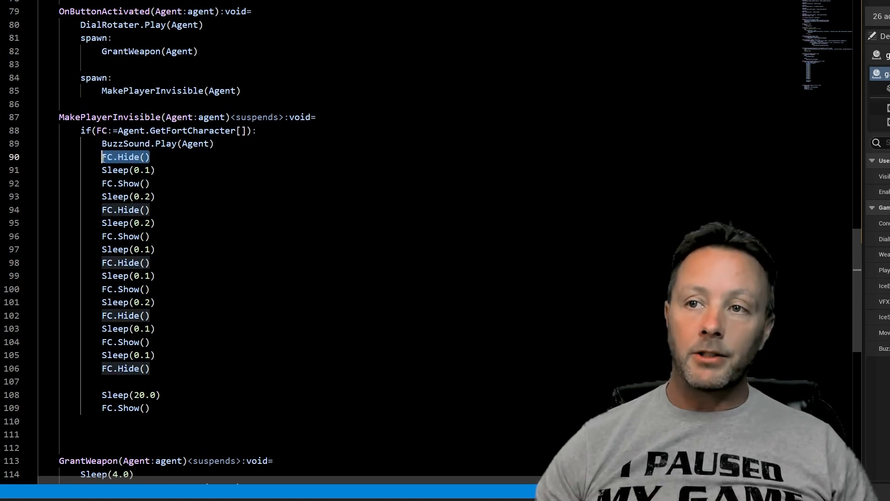
scroll(205, 230, "up", 2)
scroll(205, 231, "up", 7)
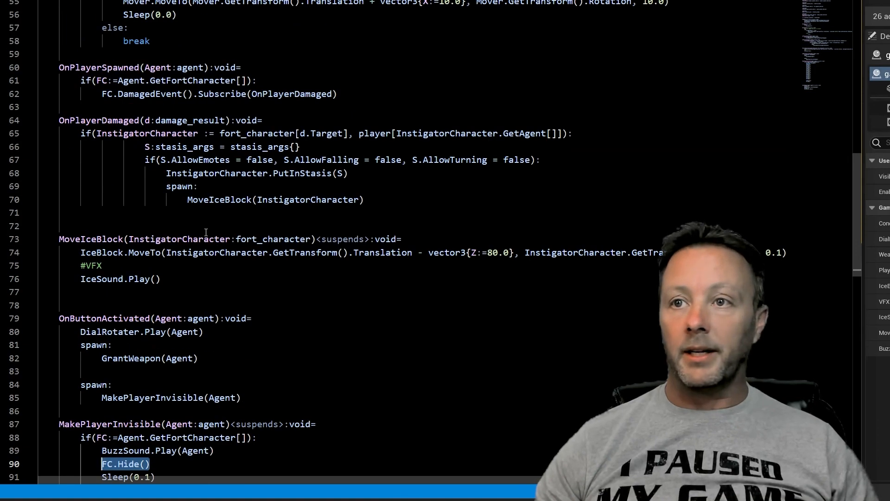
scroll(206, 231, "up", 4)
scroll(207, 232, "up", 7)
scroll(206, 231, "up", 4)
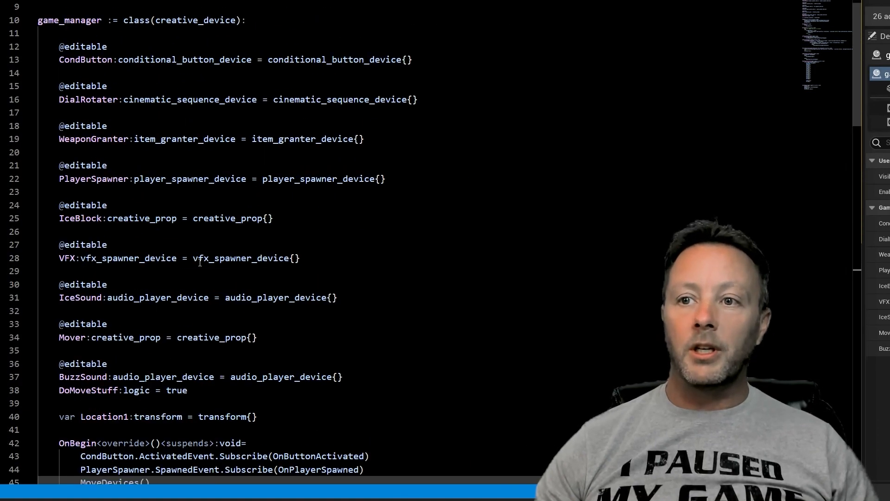
double_click(81, 179)
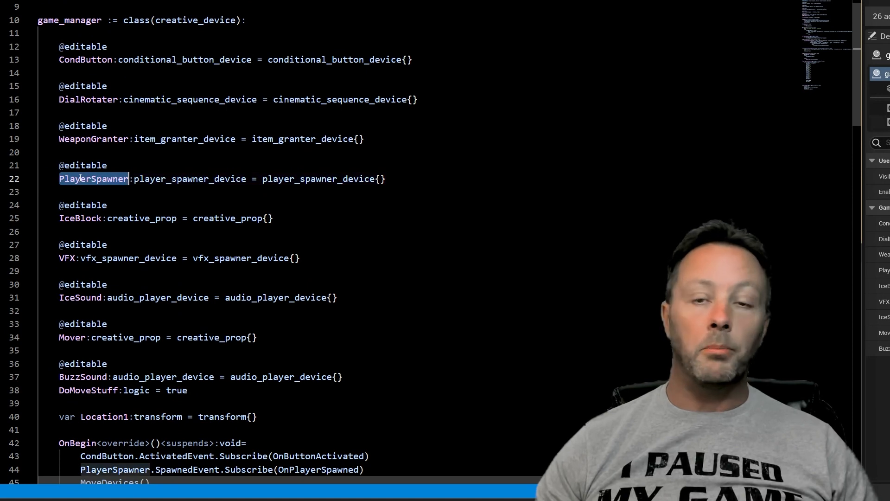
double_click(170, 179)
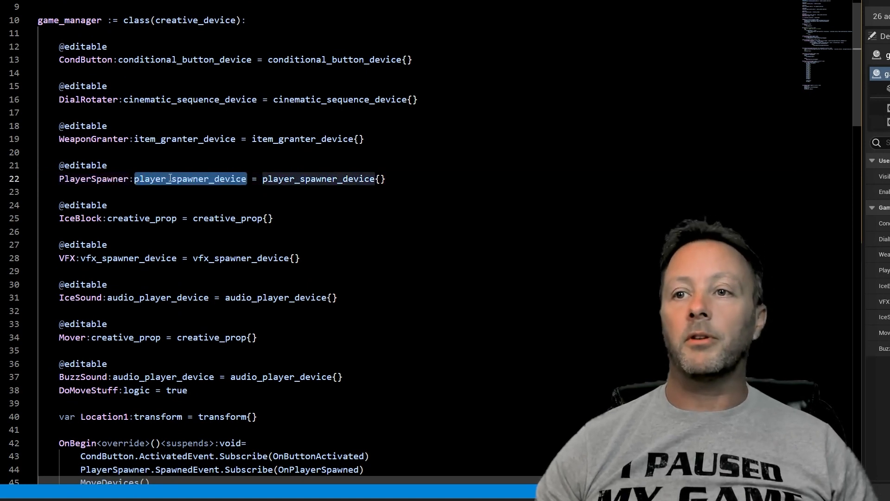
scroll(171, 179, "down", 3)
scroll(70, 240, "down", 2)
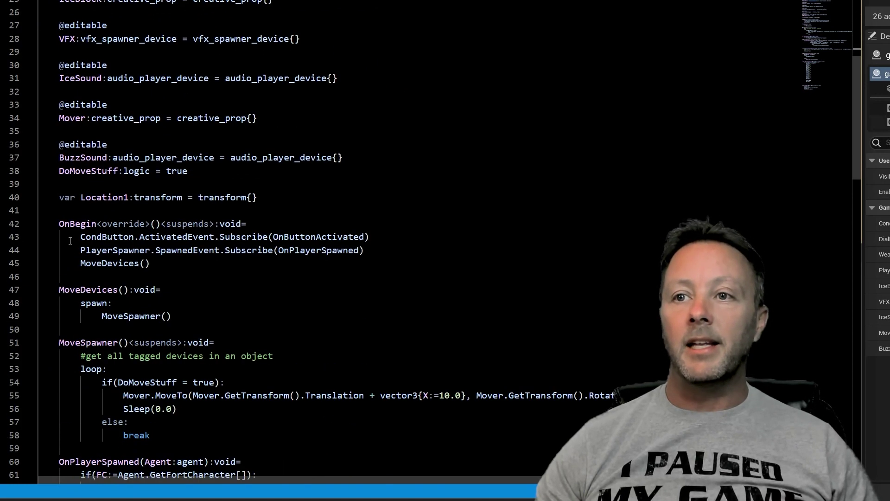
double_click(112, 250)
double_click(204, 251)
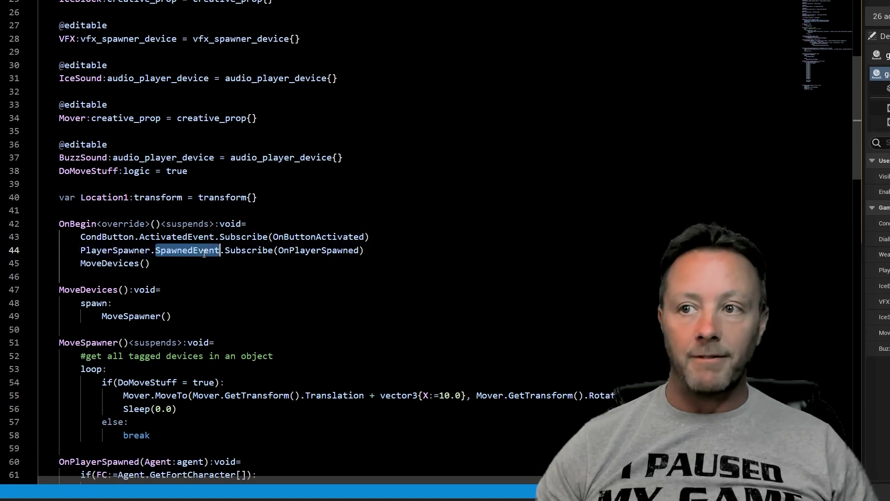
double_click(233, 250)
double_click(312, 250)
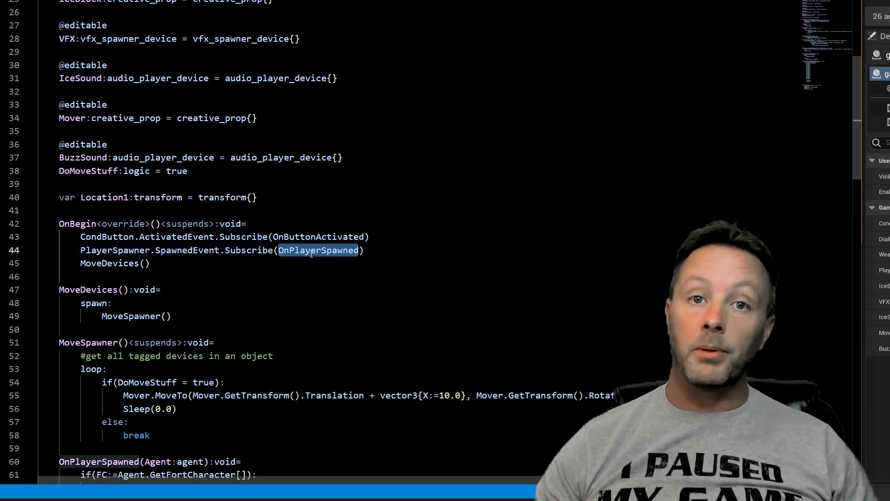
scroll(310, 253, "down", 4)
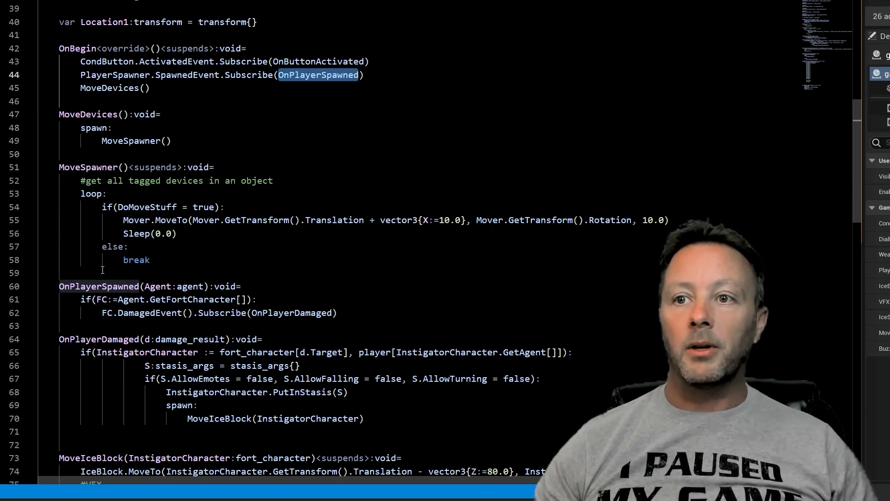
left_click(81, 299)
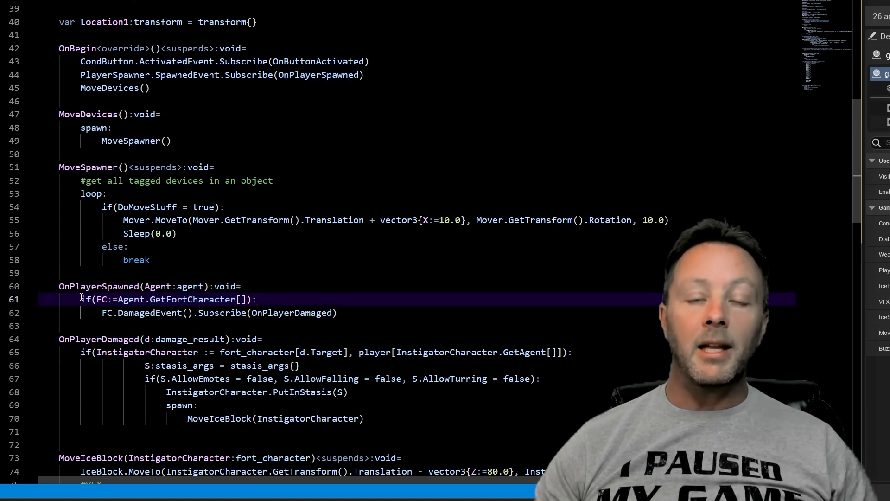
left_click_drag(82, 299, 242, 287)
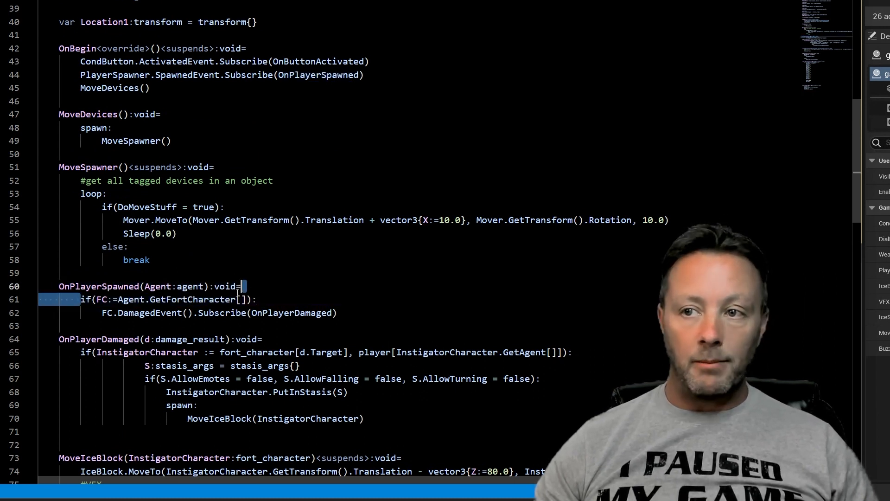
left_click(251, 300)
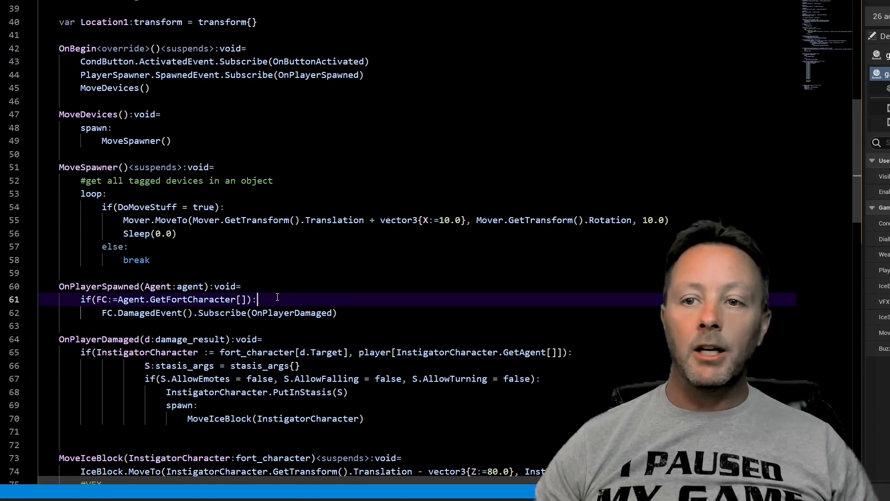
Step: Add an FC.Hide() line inside OnPlayerSpawned before the damage subscription
key("Return")
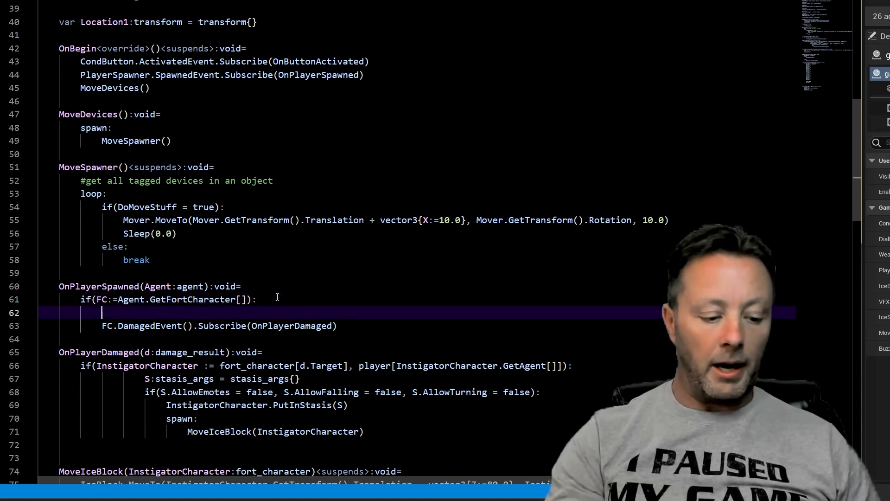
type("FC.Hide(")
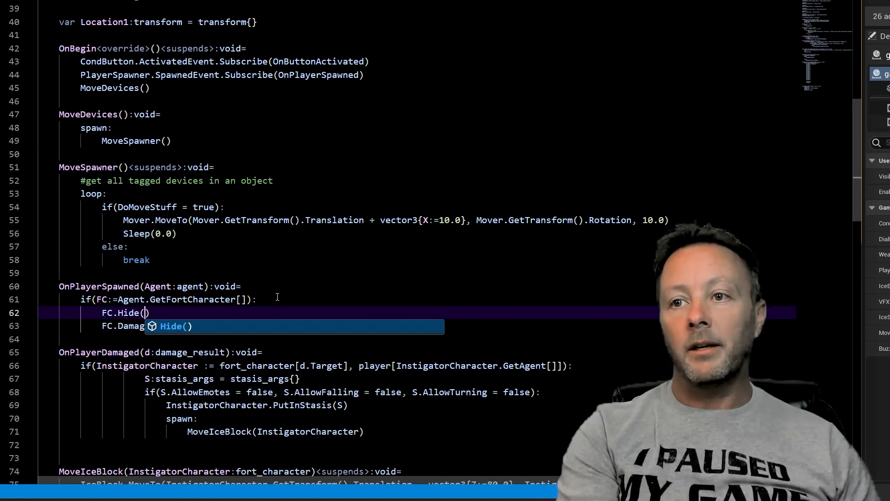
left_click(290, 294)
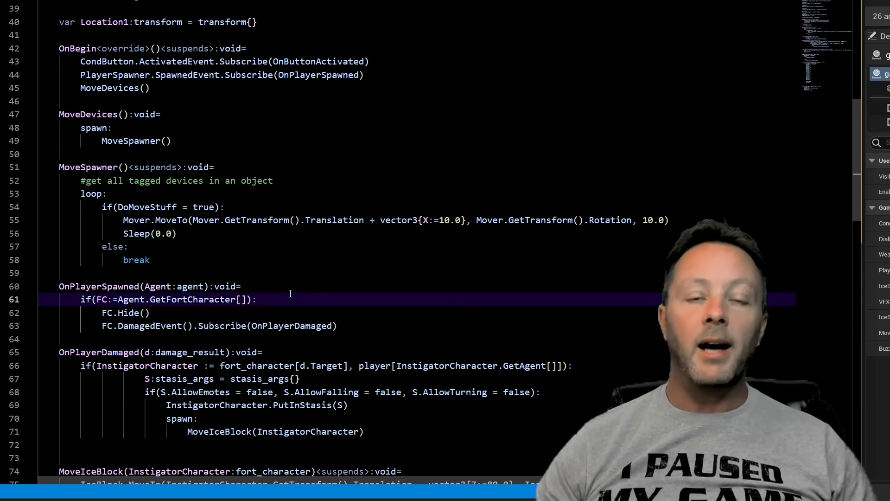